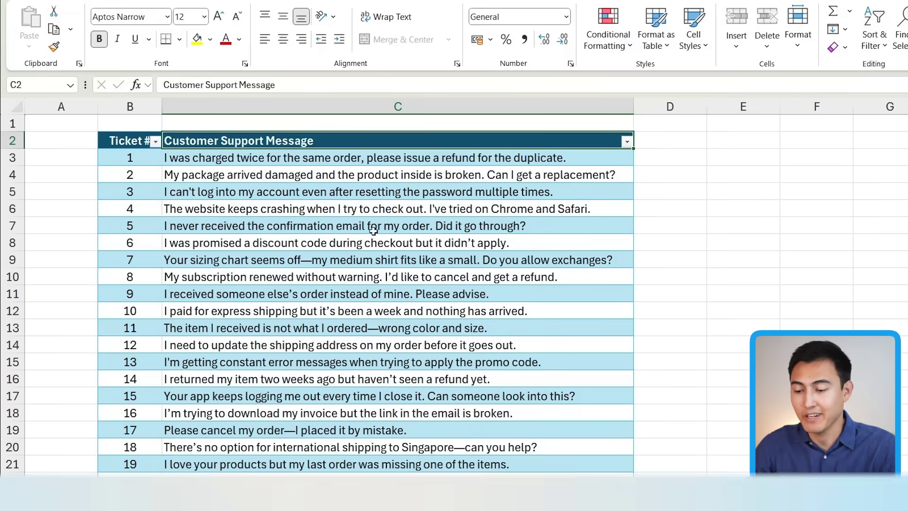
- Look through the ticket numbers and support messages in the ticket table, ending on row 14
left_click(129, 157)
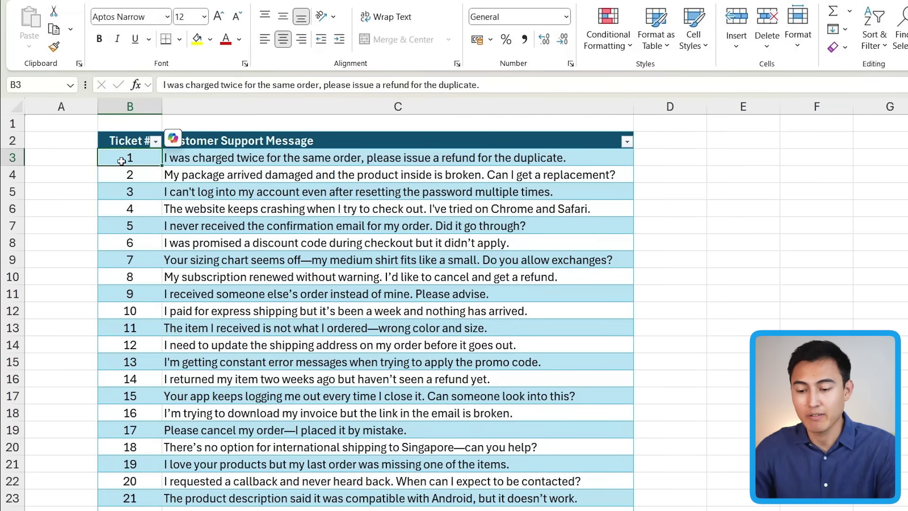
left_click(143, 177)
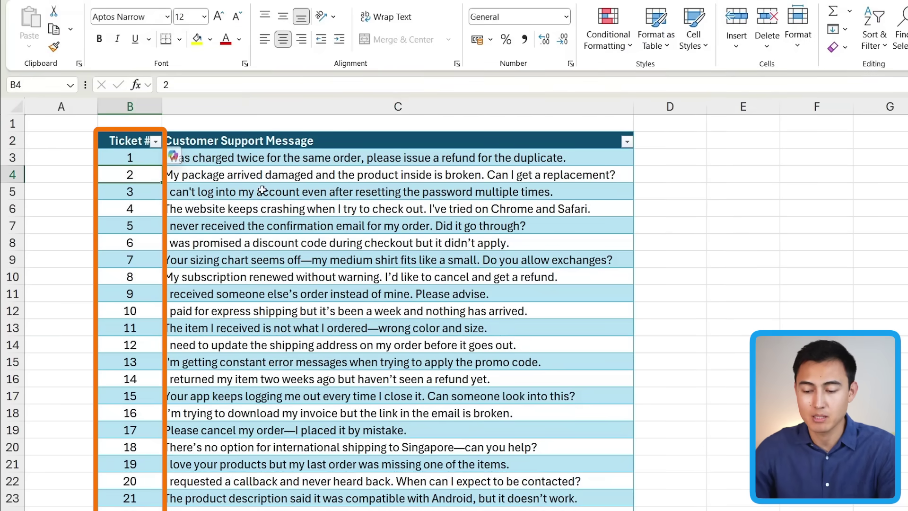
key("Right")
key("Down")
left_click(344, 345)
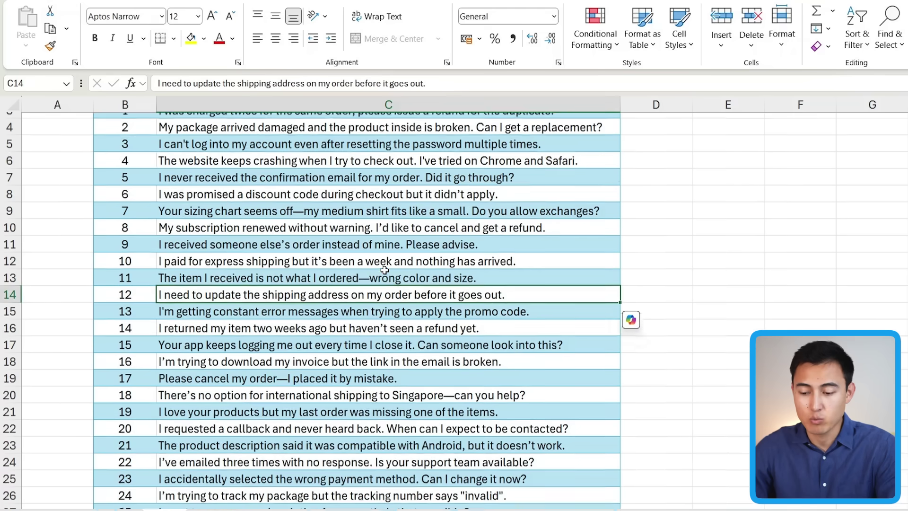
- Ask Copilot to summarize the customer support messages
scroll(384, 271, "up", 3)
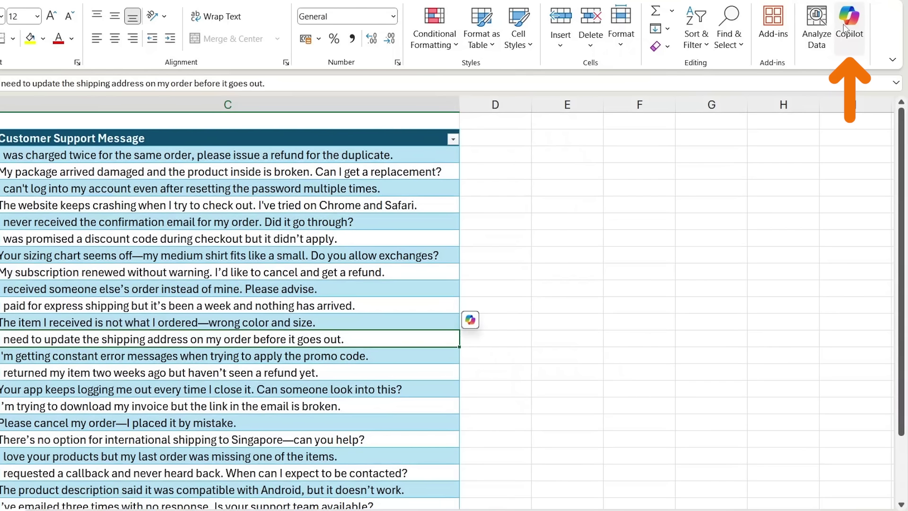
left_click(849, 26)
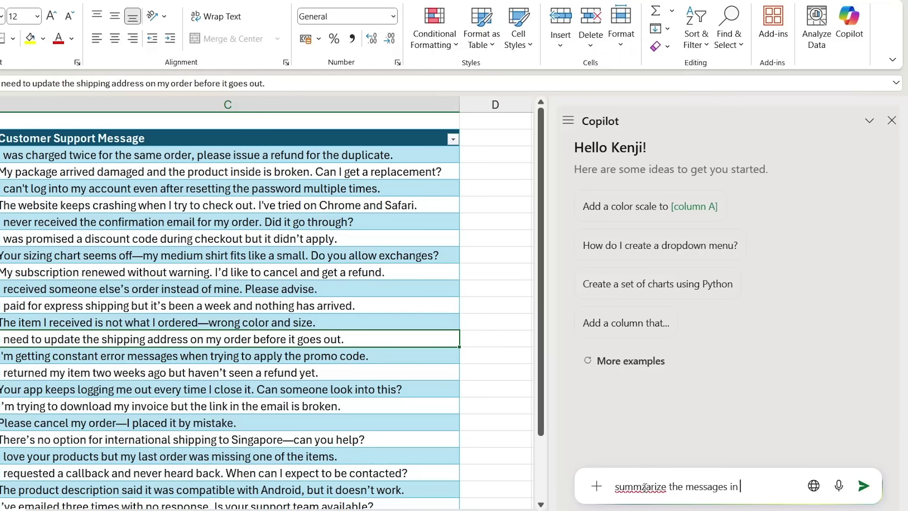
type("C")
key("Return")
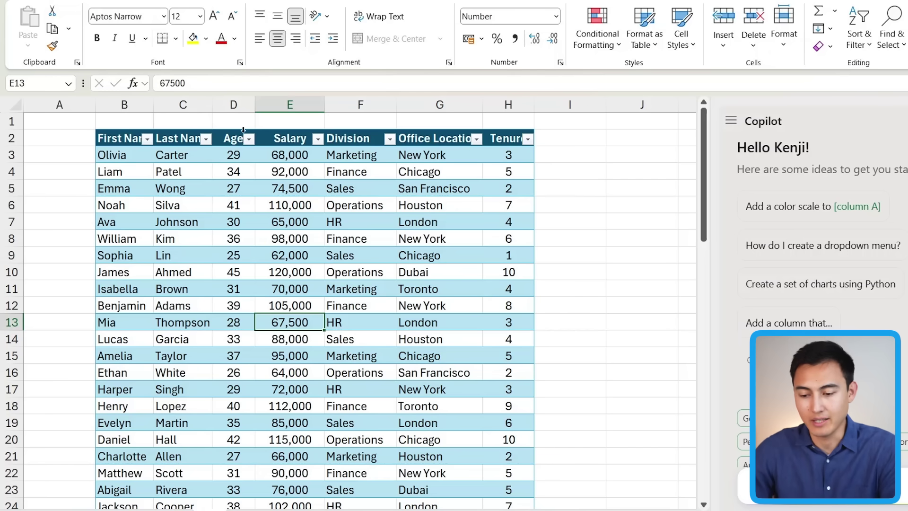
- Have Copilot merge First Name and Last Name into a new Name column and insert it
left_click(121, 137)
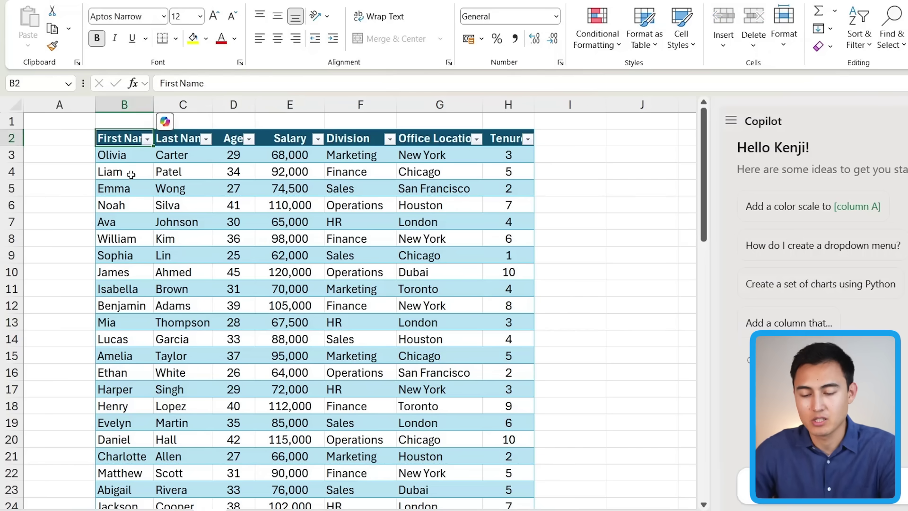
key("Right")
key("Down")
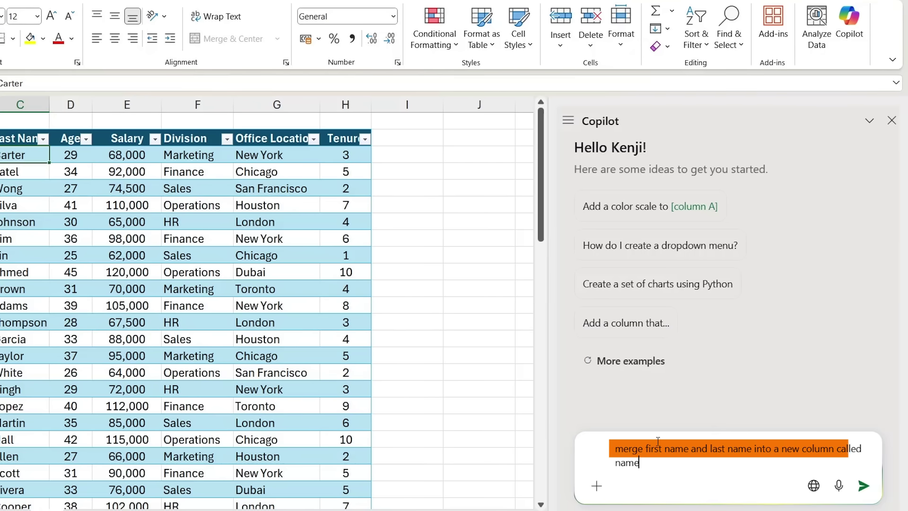
key("Return")
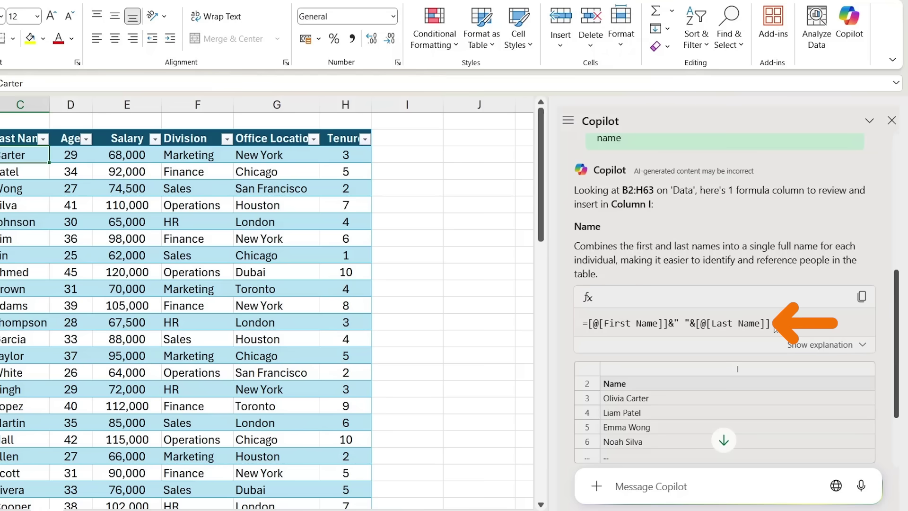
scroll(772, 302, "down", 3)
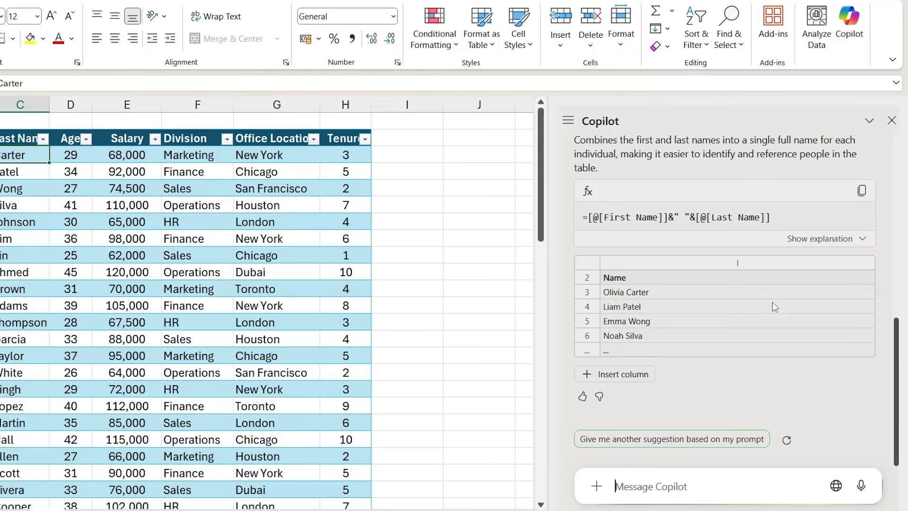
left_click(631, 374)
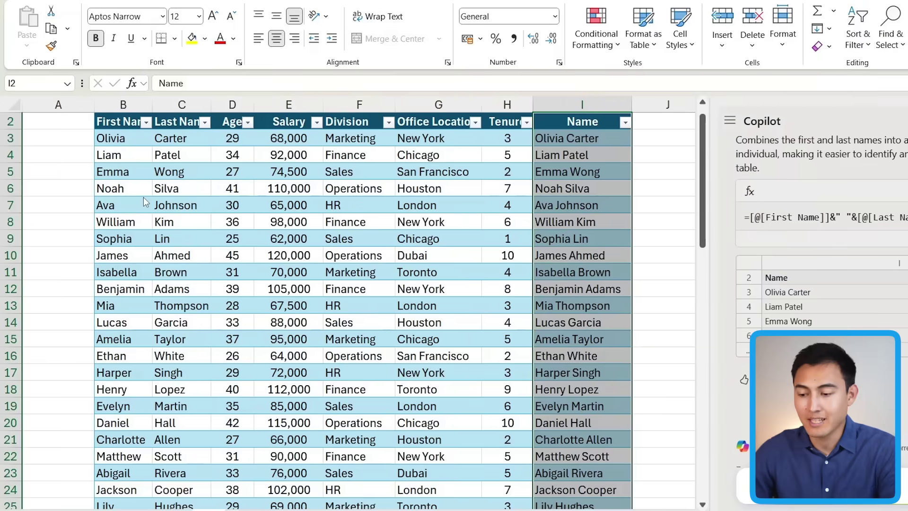
- Insert Copilot's Unique ID column in column J numbering rows from 101, then check its formula
left_click(164, 217)
scroll(189, 218, "up", 1)
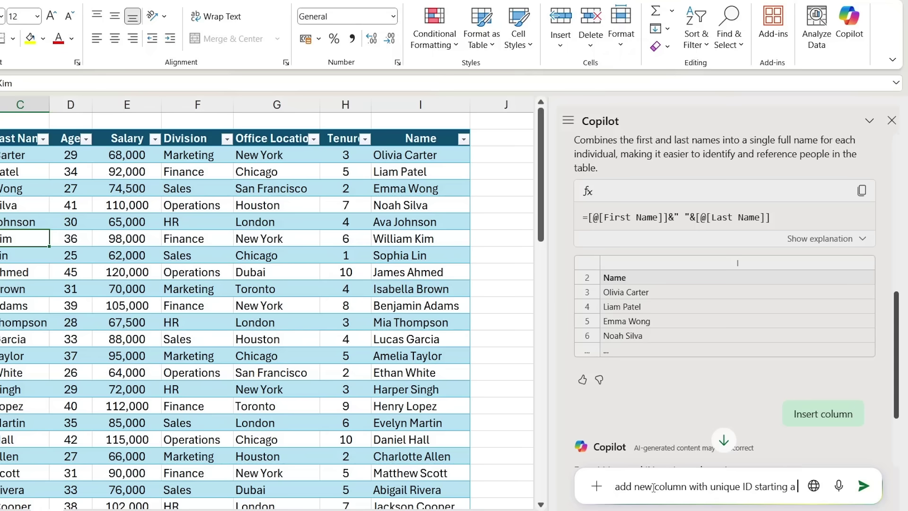
type("100, and in")
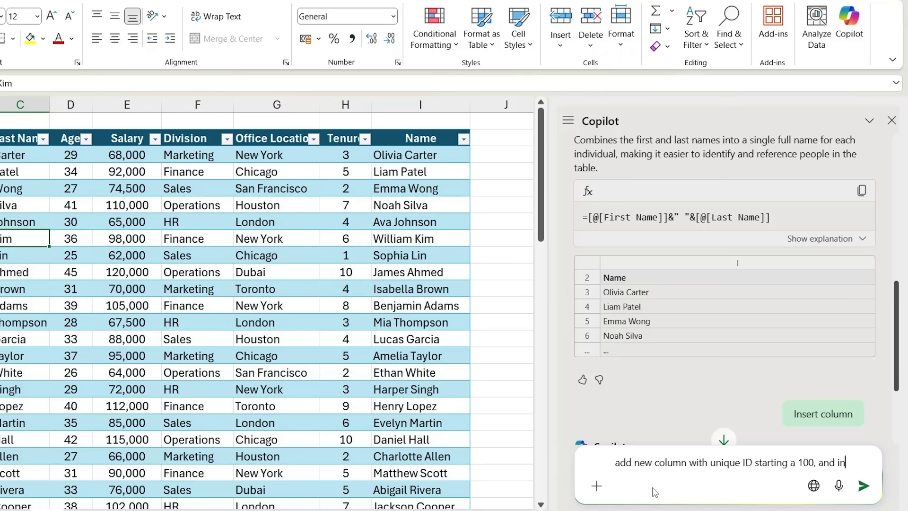
type("creasing by 1")
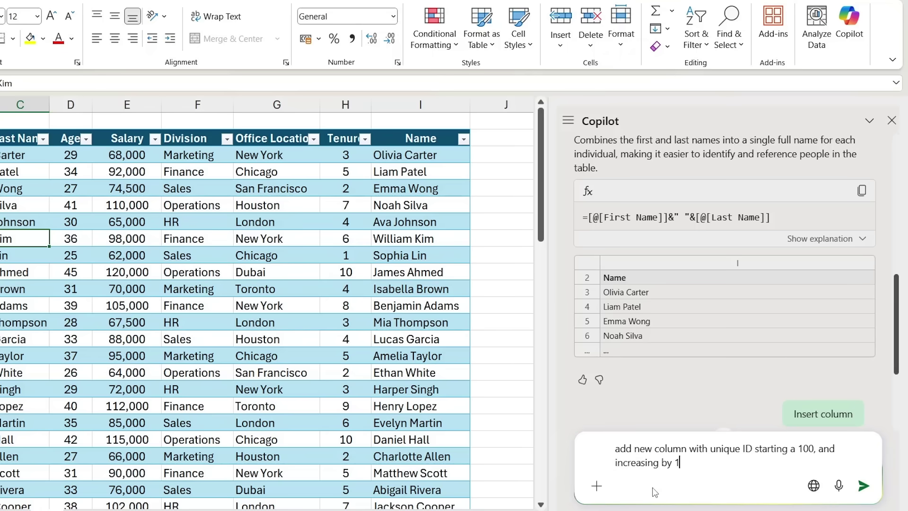
type(" for each row")
key("Return")
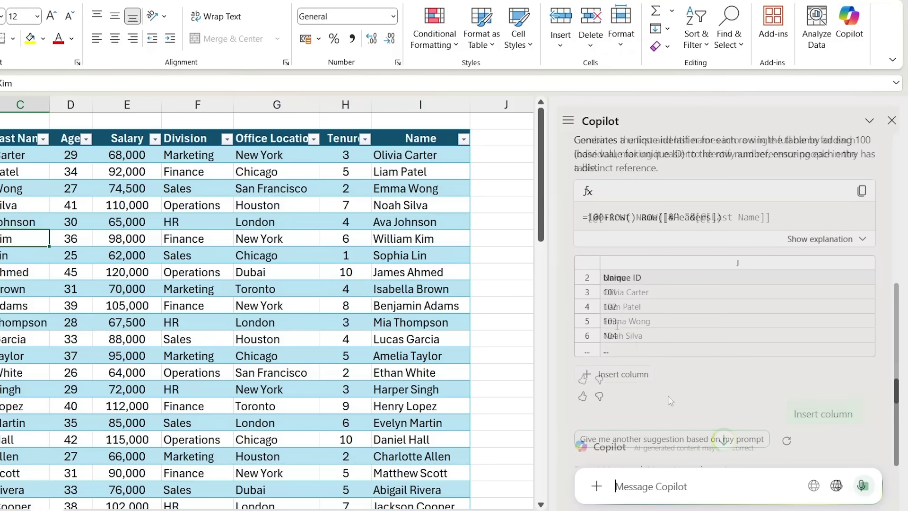
left_click(632, 375)
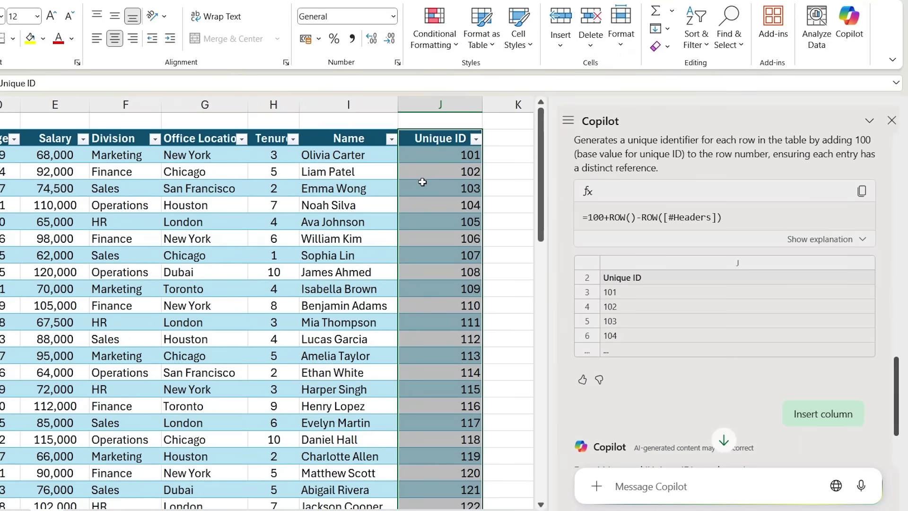
left_click(456, 151)
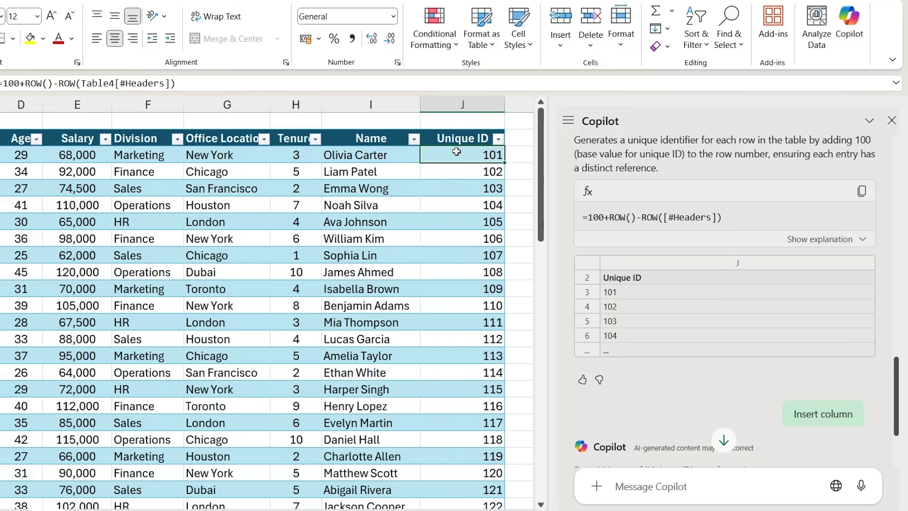
left_click(440, 183)
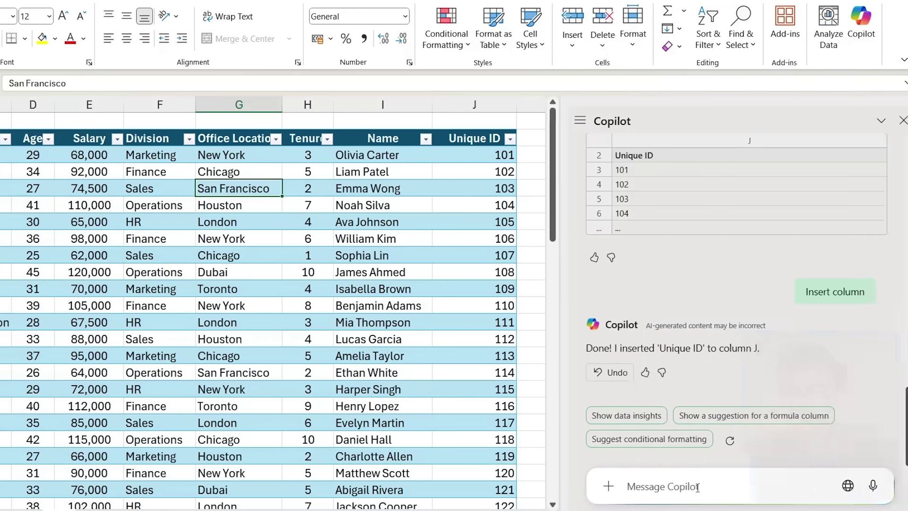
- Ask Copilot to analyze the relationship between age and salary, yielding a scatter chart for B2:J63
left_click(698, 487)
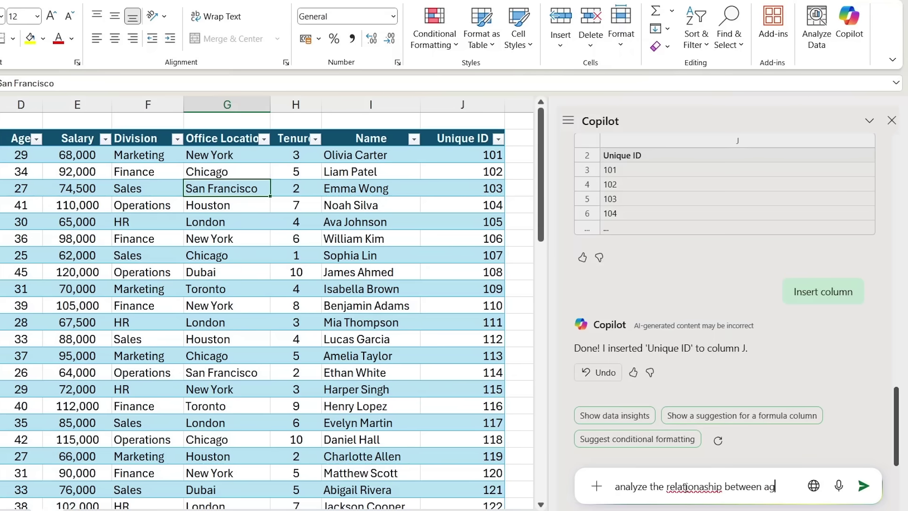
type("salary")
key("Return")
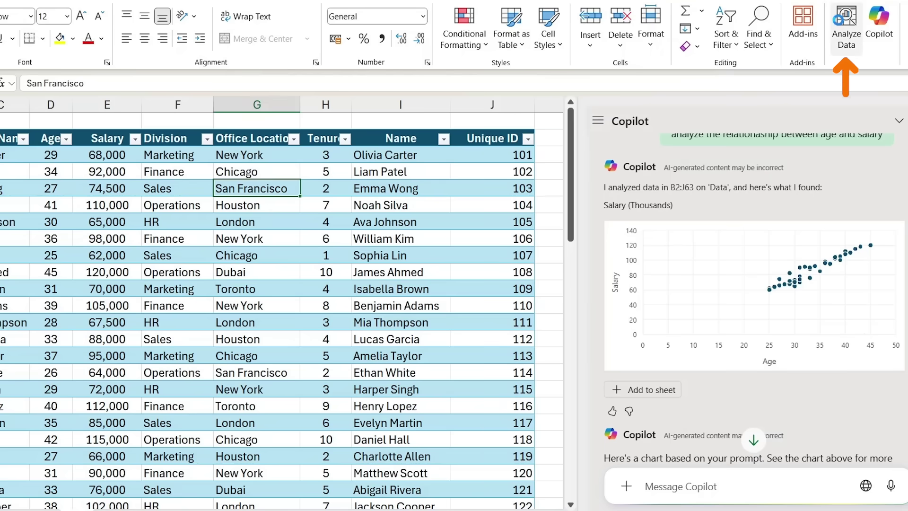
- Ask Analyze Data about the 'relationship between salary and age' to get its scatter chart
left_click(839, 20)
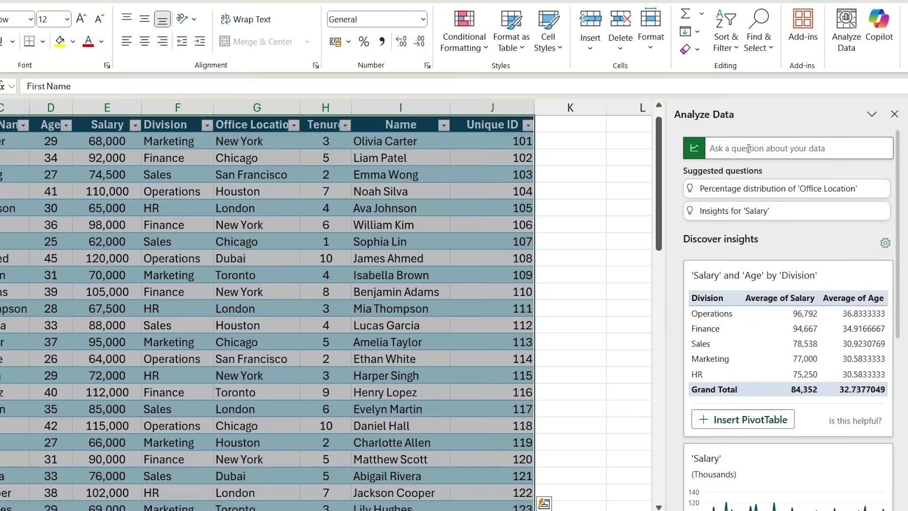
left_click(752, 151)
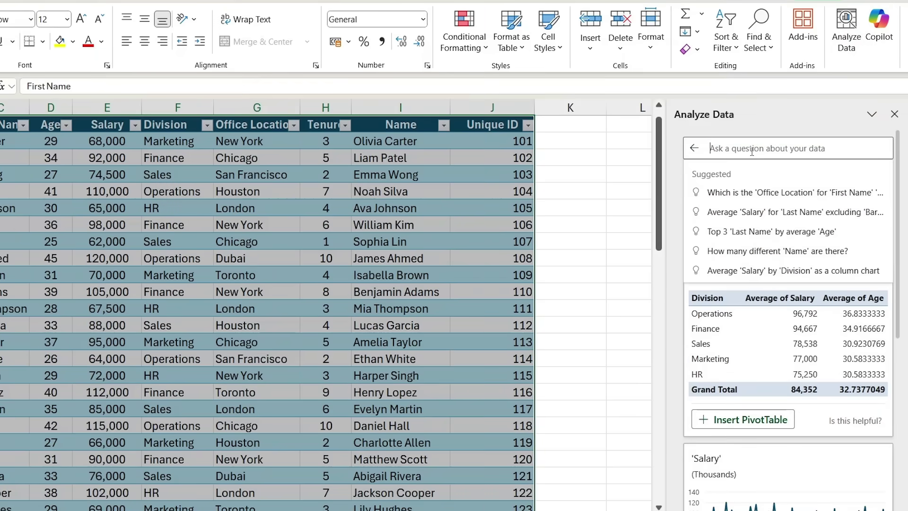
type("relationship betwe")
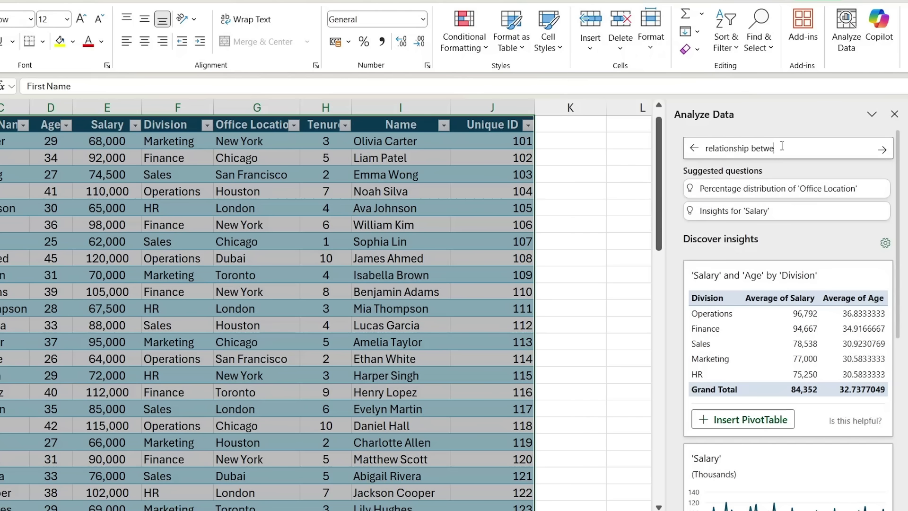
type("en salary and age")
key("Return")
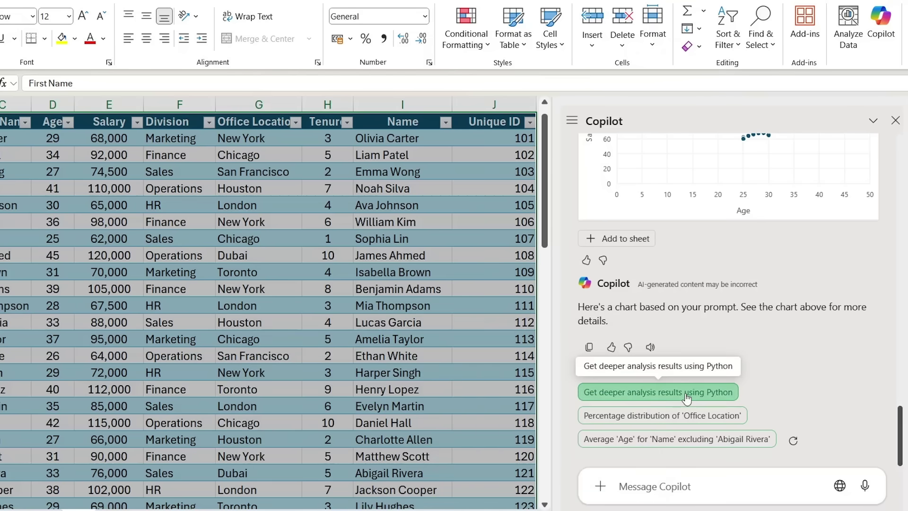
- Start Copilot's advanced Python analysis and request the correlation of salary with age or tenure
left_click(687, 392)
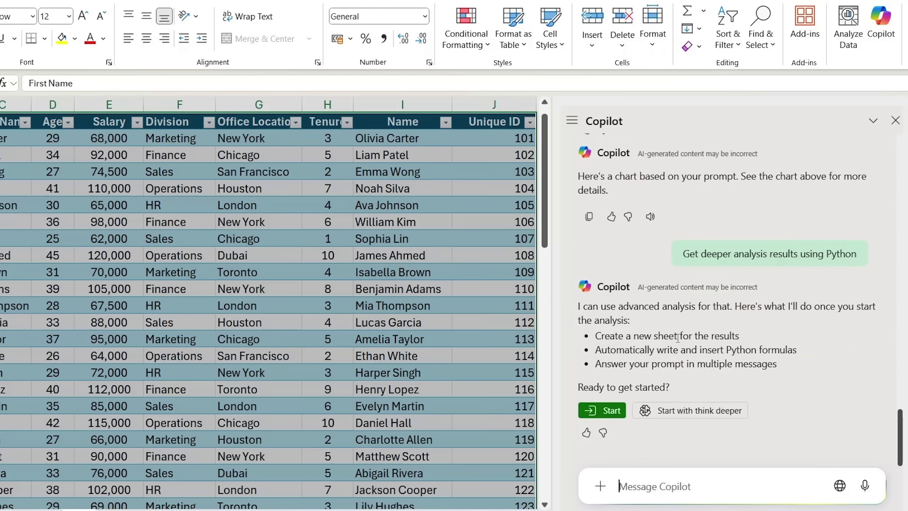
left_click(591, 413)
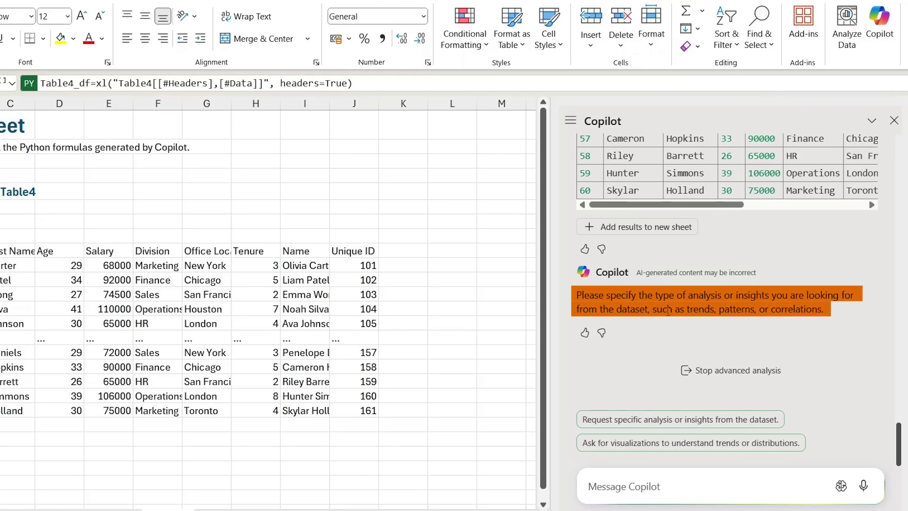
type("cor")
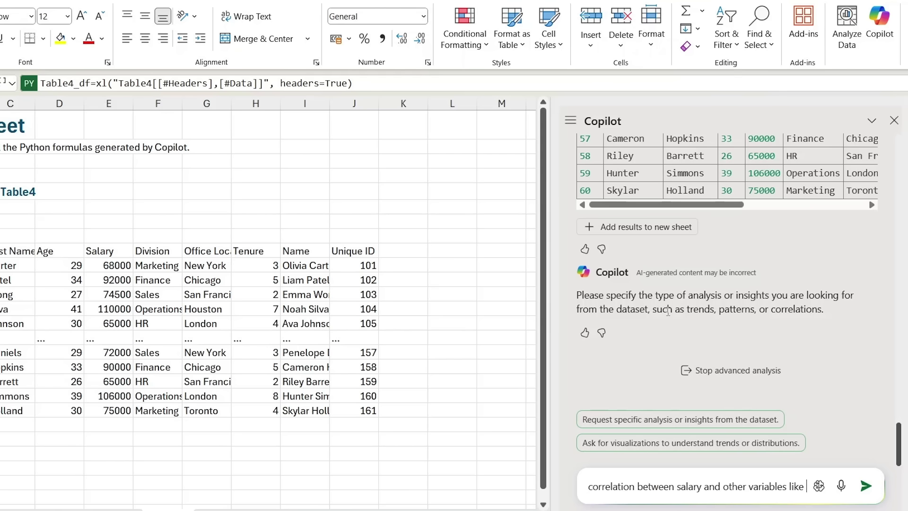
type("age ore")
key("Return")
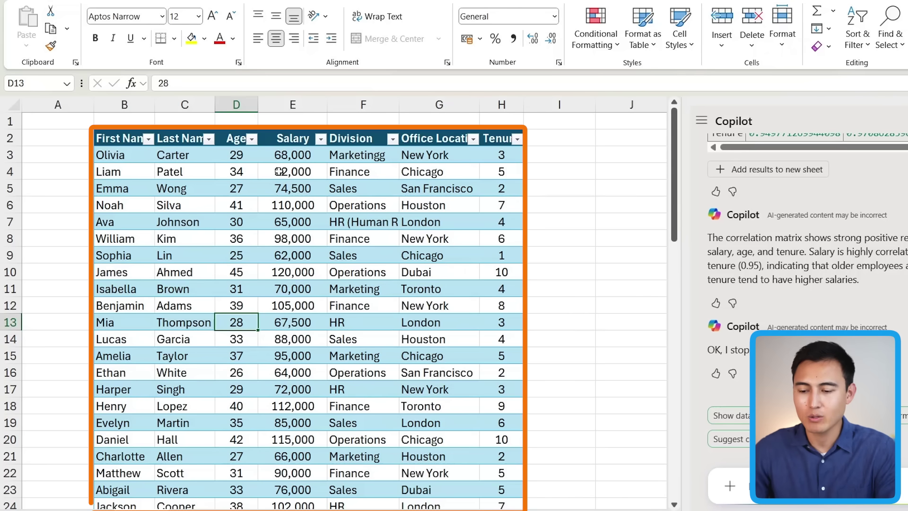
left_click(372, 155)
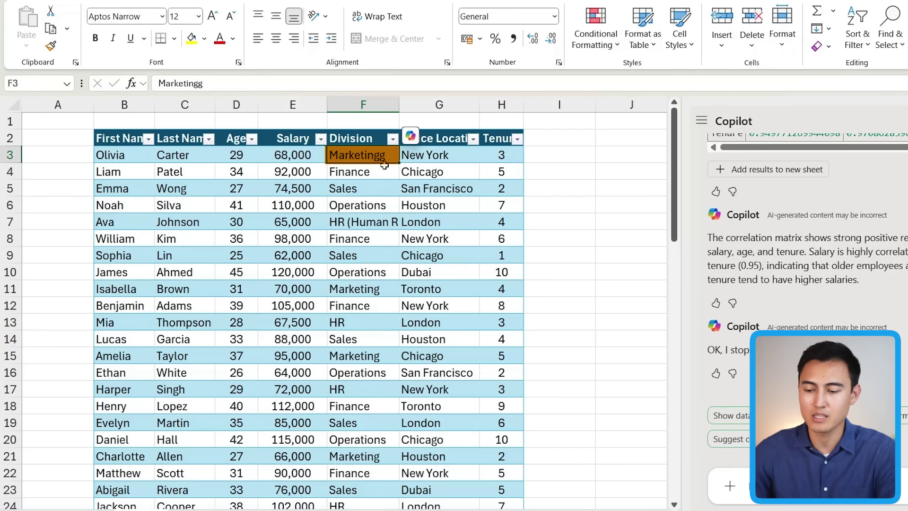
key("Down")
key("Down")
key("Down")
key("Down")
key("Down")
key("Down")
key("Down")
key("Down")
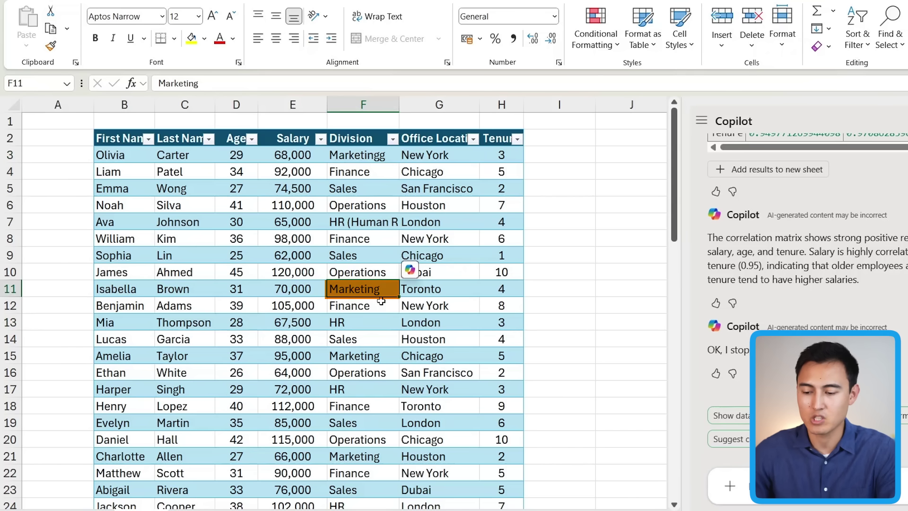
key("Up")
key("Up")
key("Up")
key("Up")
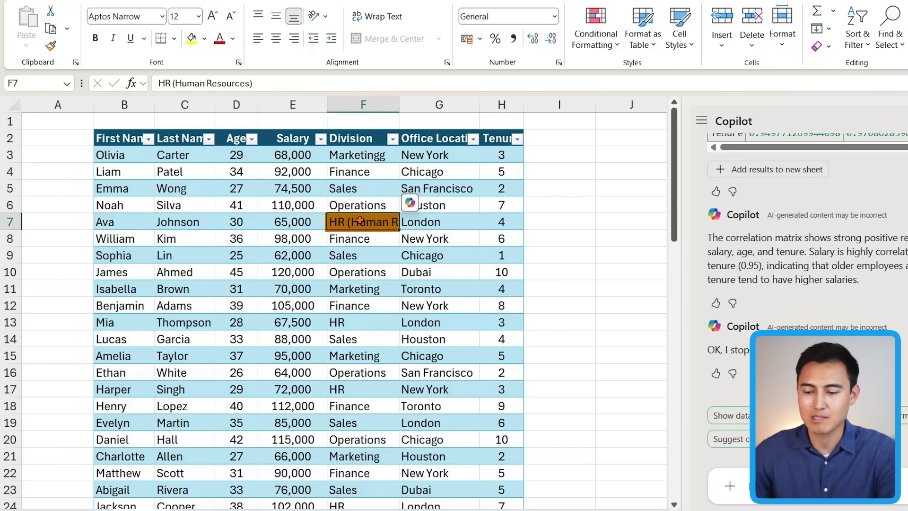
left_click(285, 83)
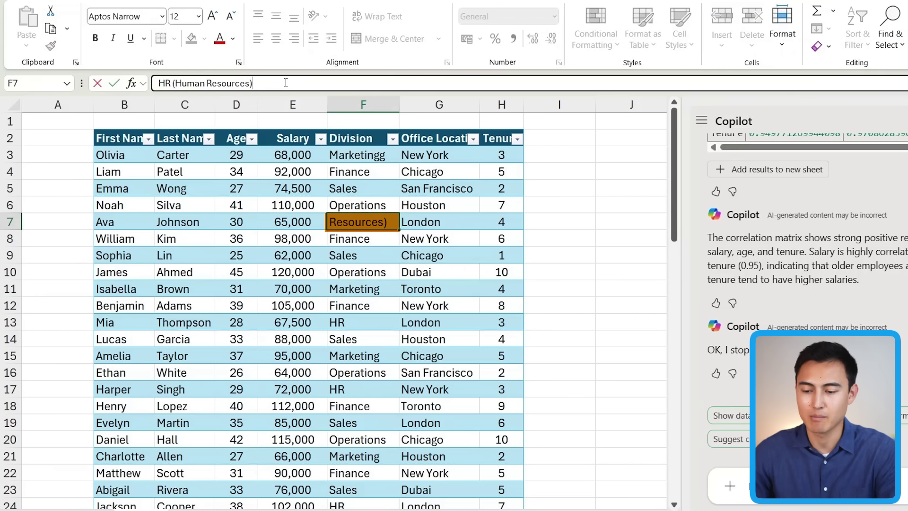
key("Escape")
key("Down")
key("Down")
key("Down")
key("Down")
key("Down")
key("Down")
key("Down")
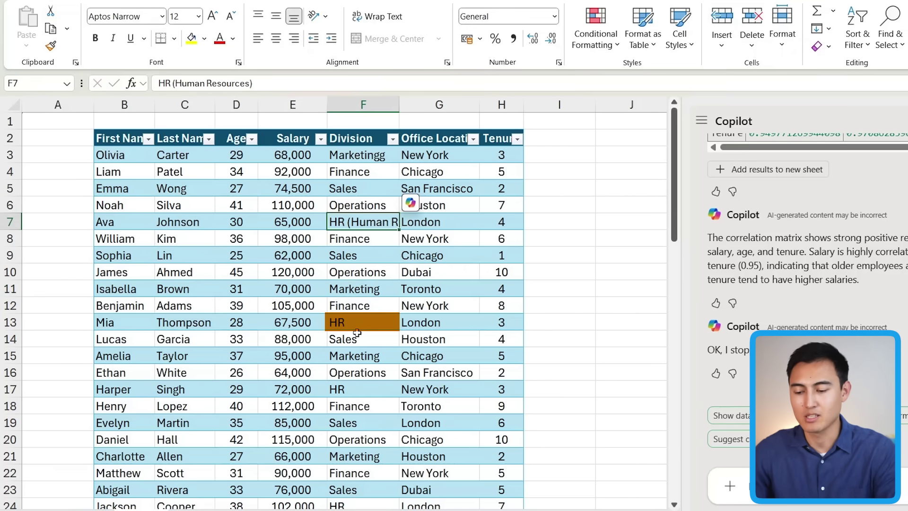
key("Up")
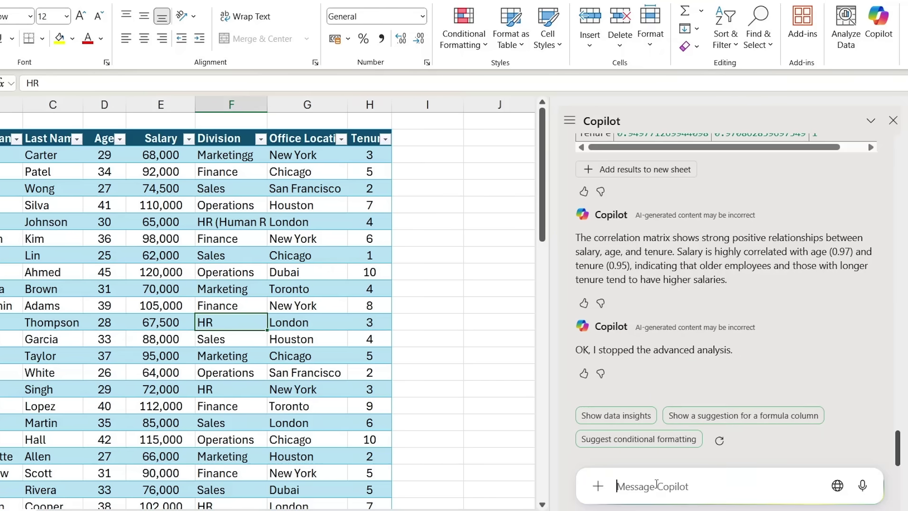
- Chart average age by division with Copilot and point out the Marketingg and duplicate HR categories
type("show")
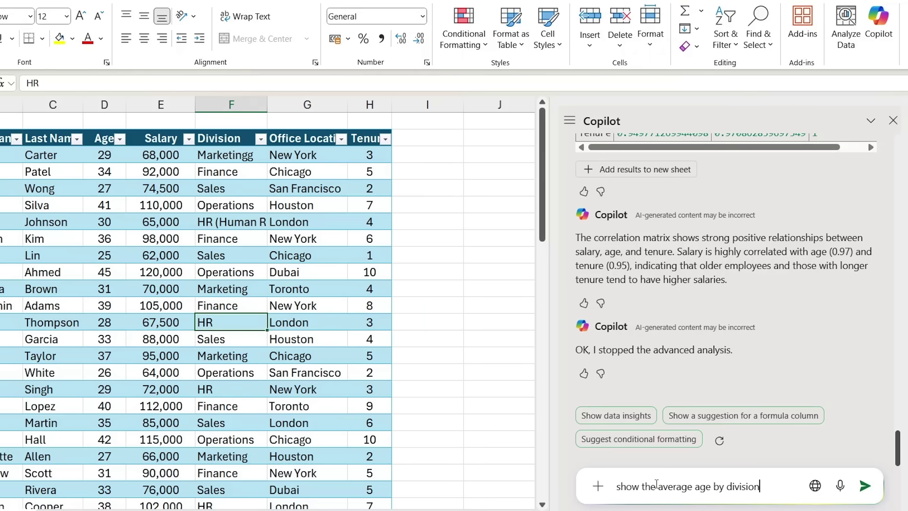
type(" the average age by division")
key("Return")
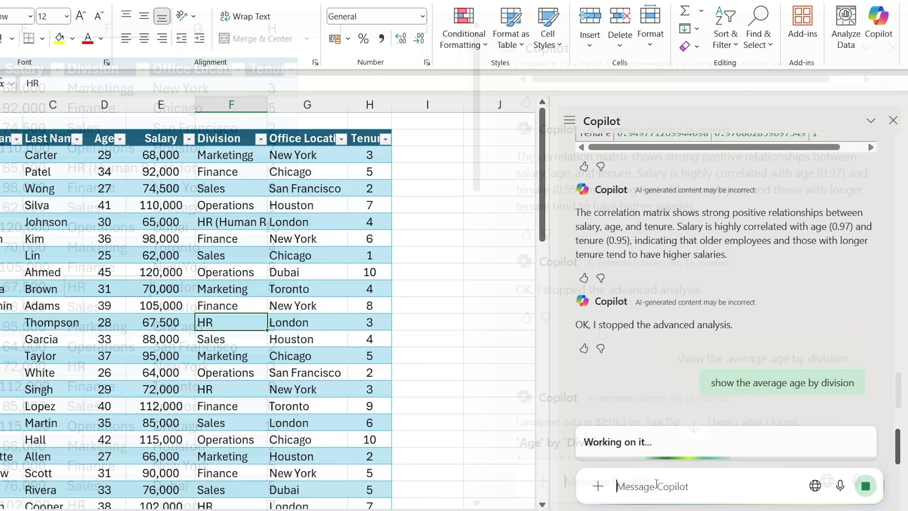
scroll(600, 331, "down", 3)
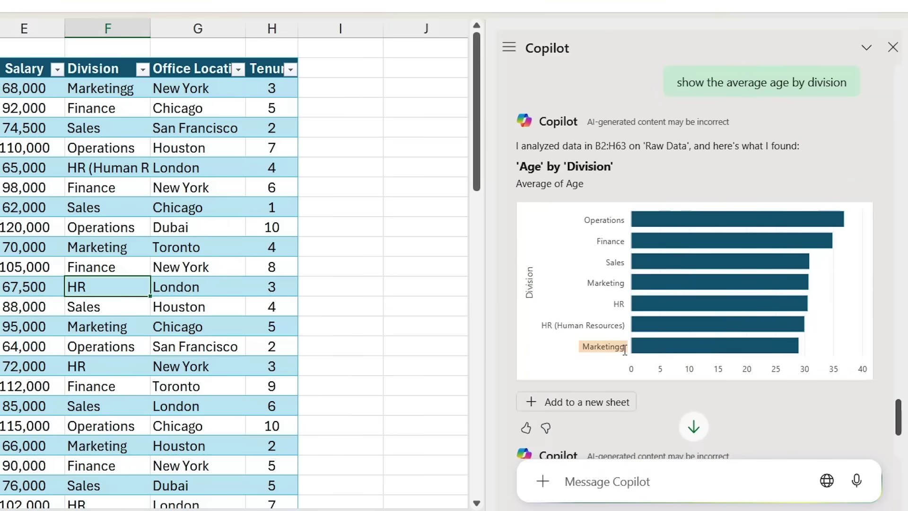
left_click(611, 348)
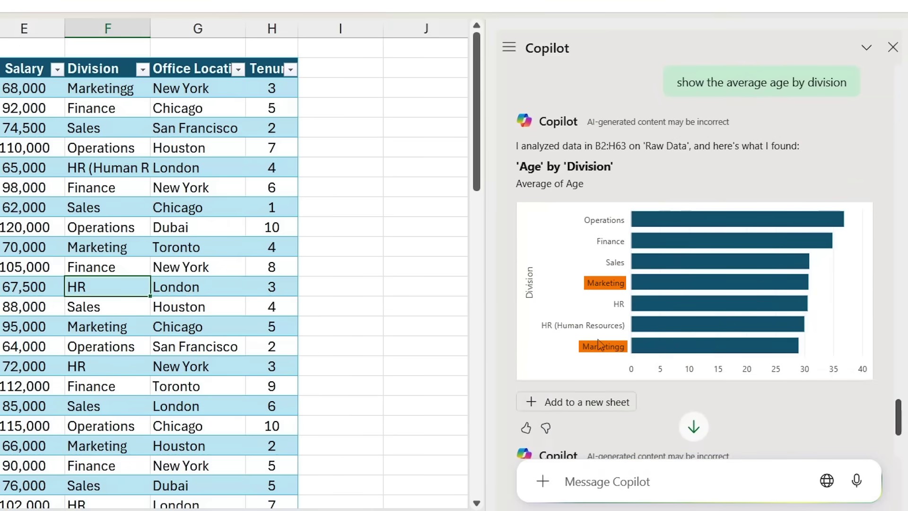
scroll(612, 365, "down", 2)
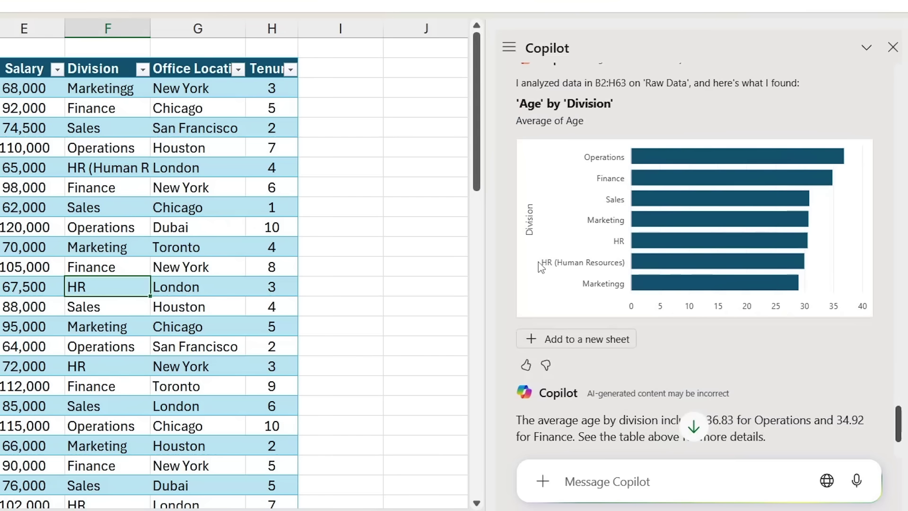
left_click(565, 263)
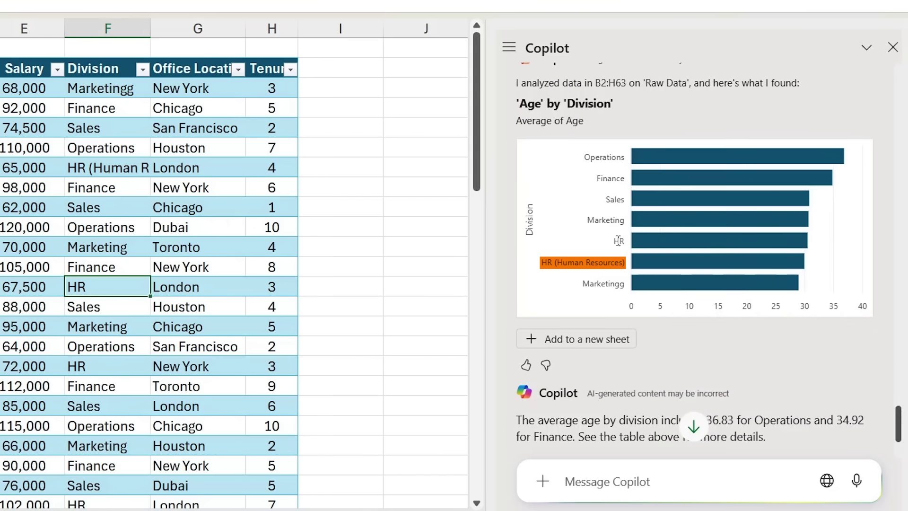
left_click(674, 249)
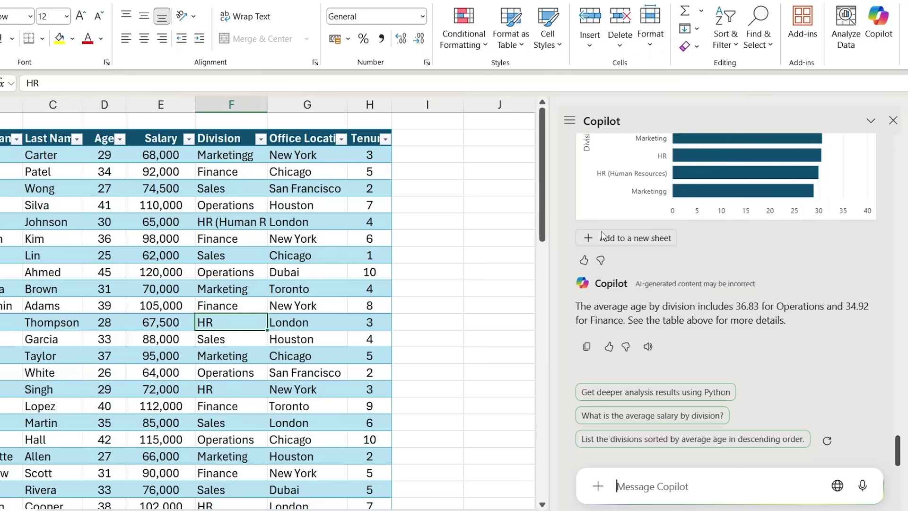
- Select J2 and ask Copilot for a dropdown of all the unique office locations
left_click(498, 132)
scroll(385, 159, "right", 1)
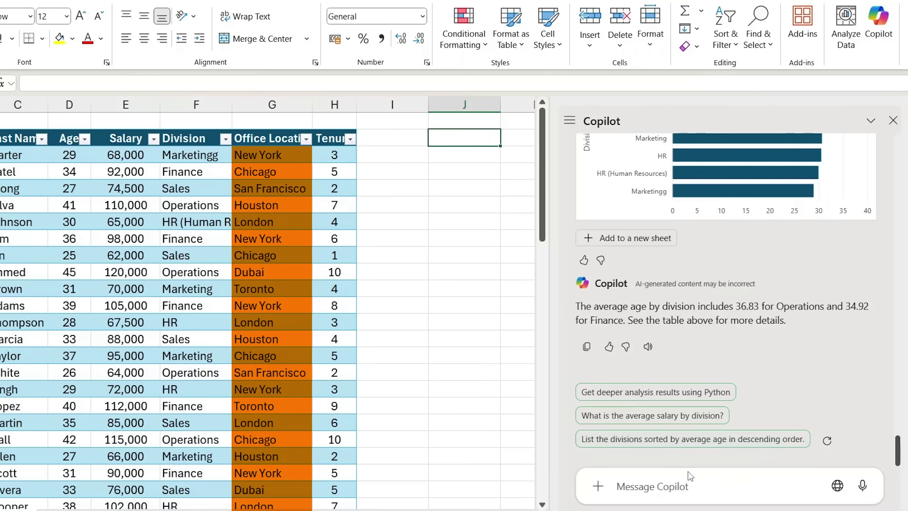
left_click(662, 487)
type("create a dropdown in cell J2 with")
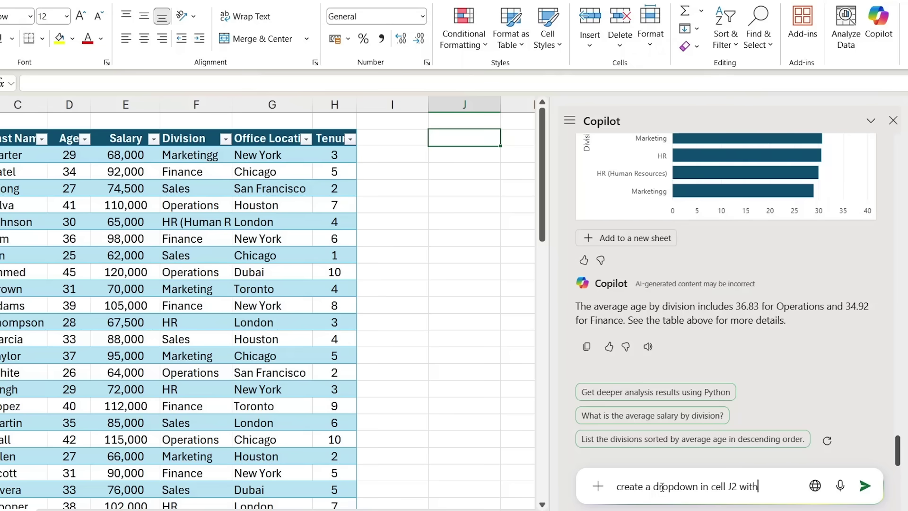
type("all the unique office locations")
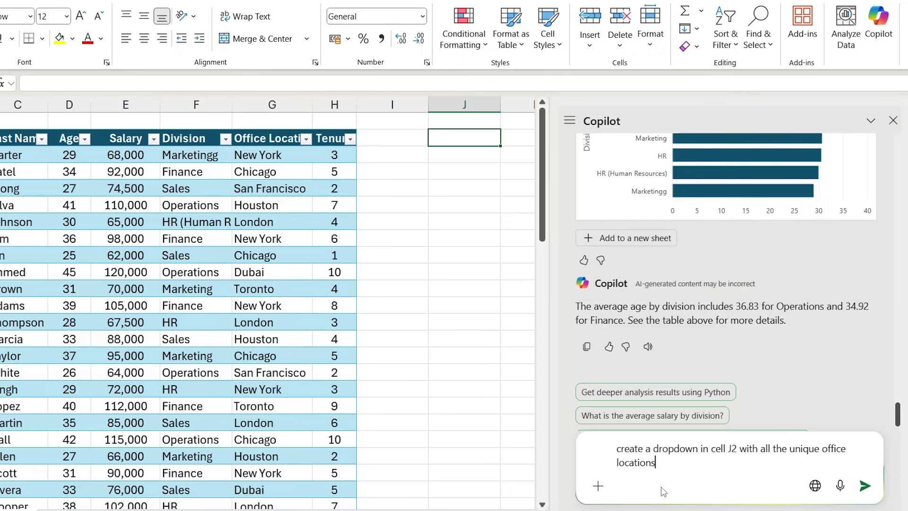
key("Return")
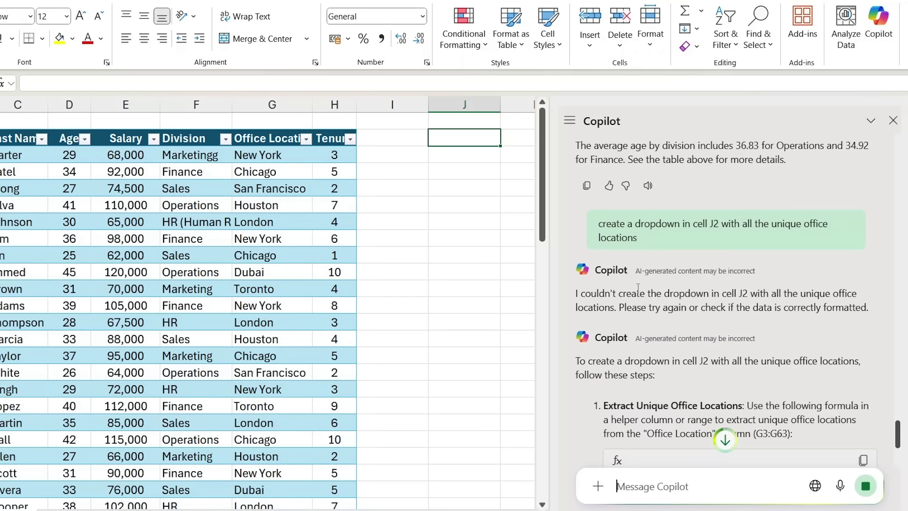
- Read Copilot's reply that it can't create the dropdown, with manual steps and a UNIQUE formula
triple_click(620, 292)
left_click(620, 292)
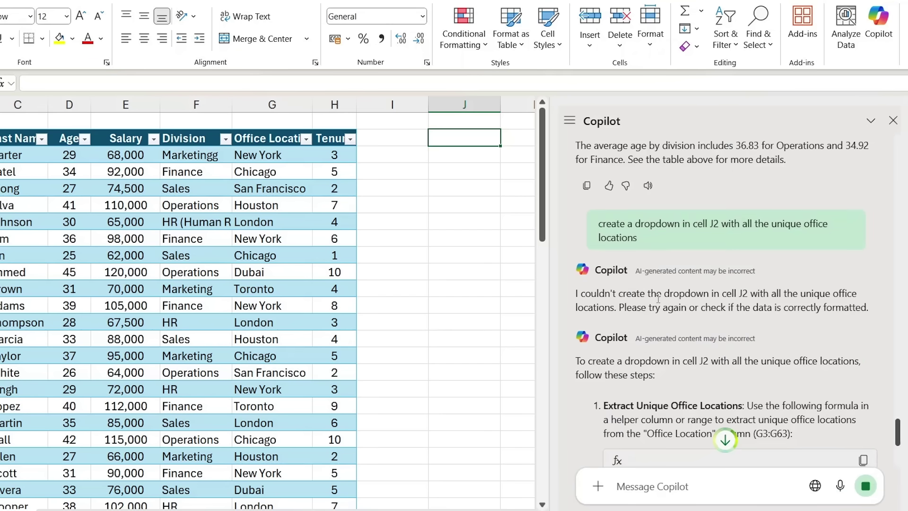
scroll(660, 303, "down", 2)
scroll(660, 303, "down", 1)
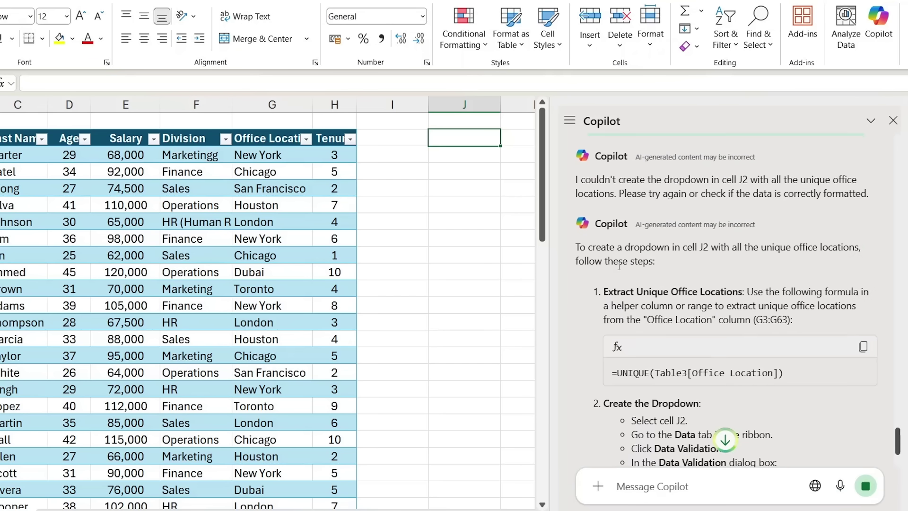
scroll(731, 334, "down", 5)
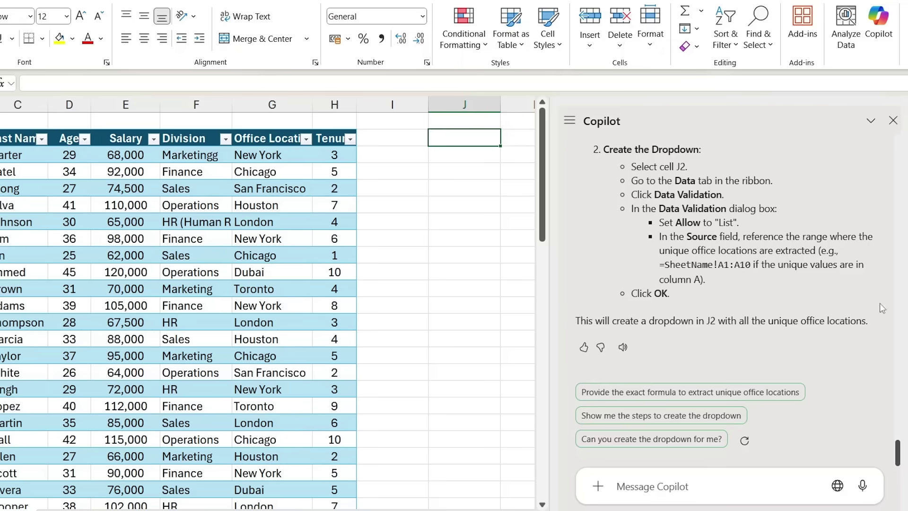
scroll(607, 226, "up", 1)
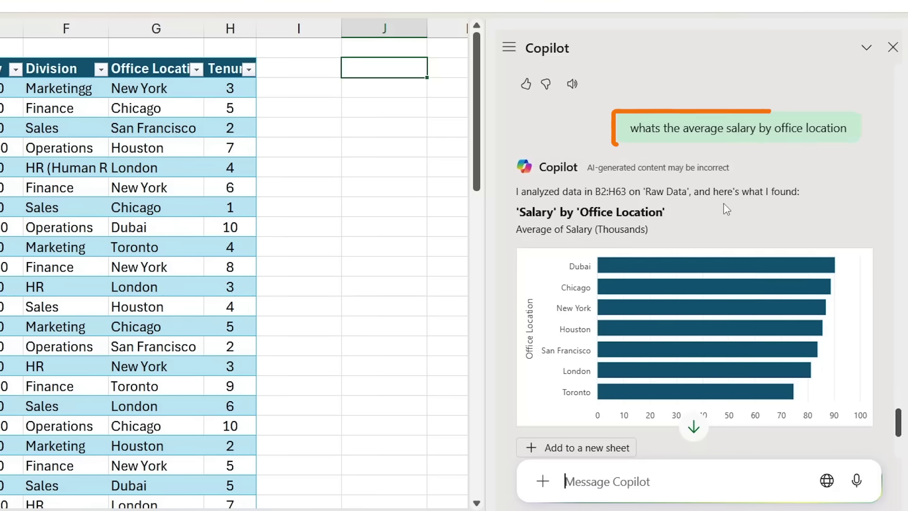
- Scroll to Copilot's average salary by office location chart, led by Dubai ($90,583) and Chicago ($88,750)
scroll(723, 203, "down", 2)
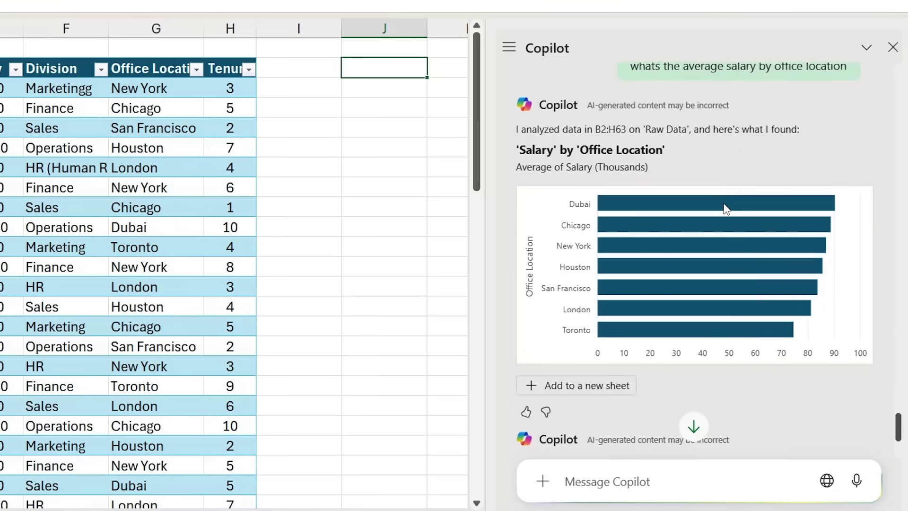
scroll(674, 338, "down", 1)
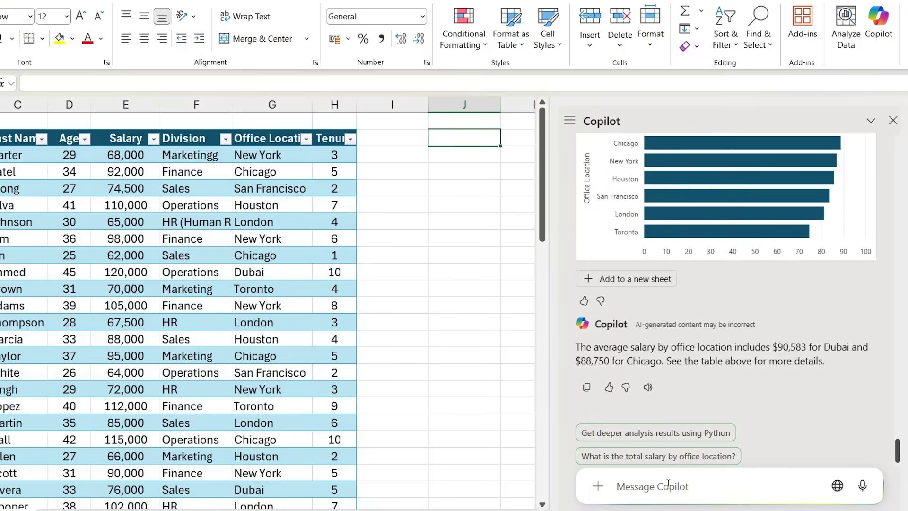
- Ask Copilot to show salaries as actual values instead of thousands and apply its #,##0 format
type("can you convert the data into act")
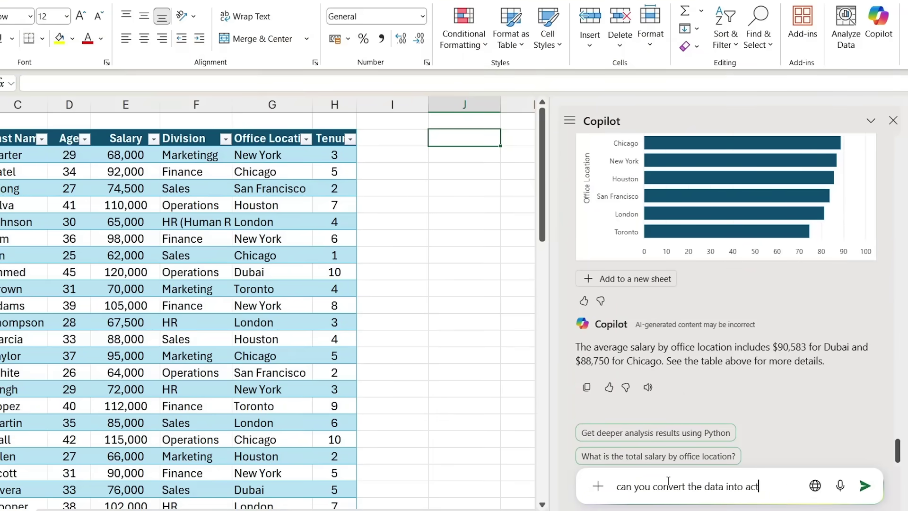
type("ual")
key("BackSpace")
type("als instead of")
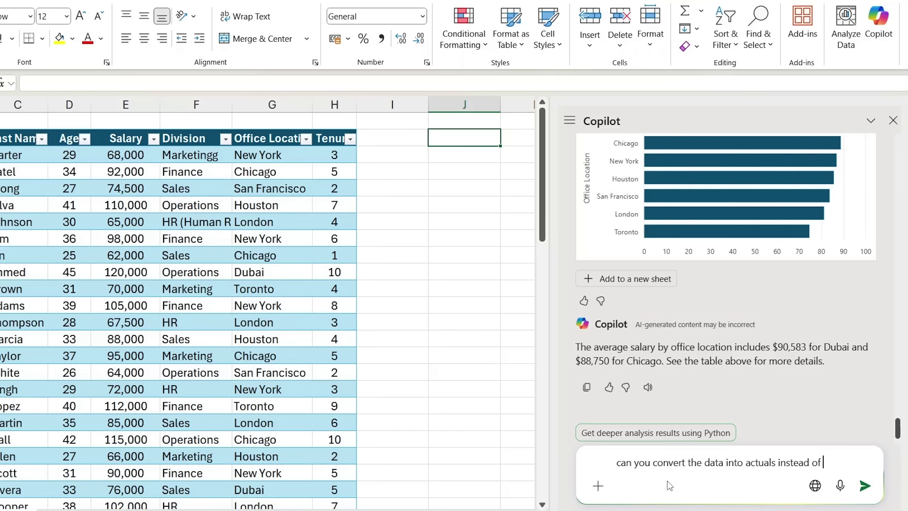
type(" thousands for the salaries")
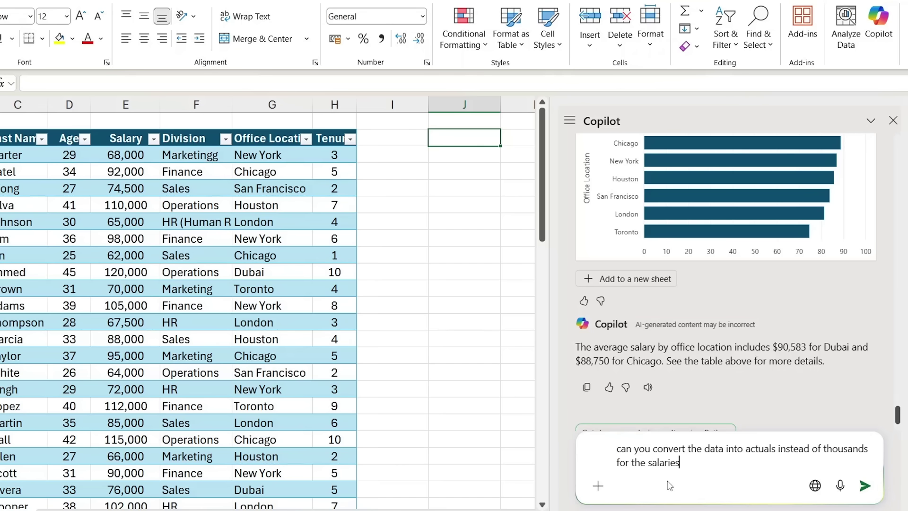
key("Return")
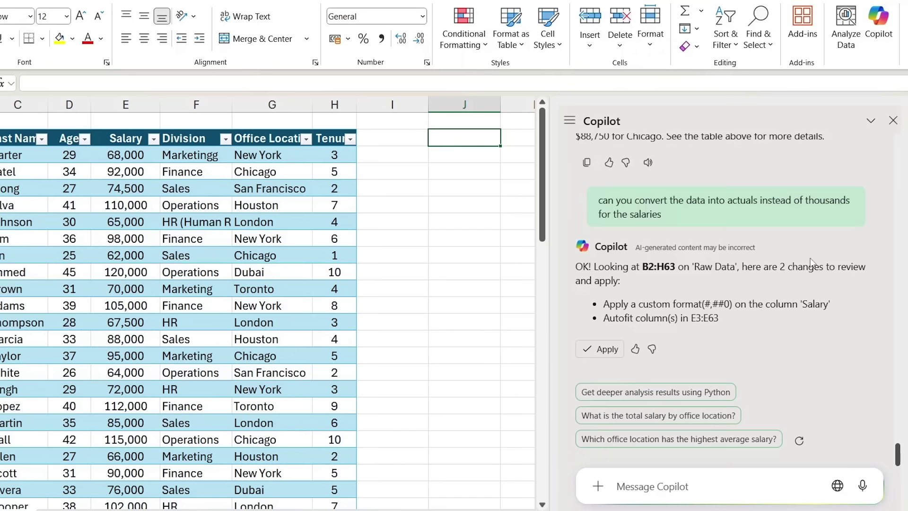
left_click(596, 350)
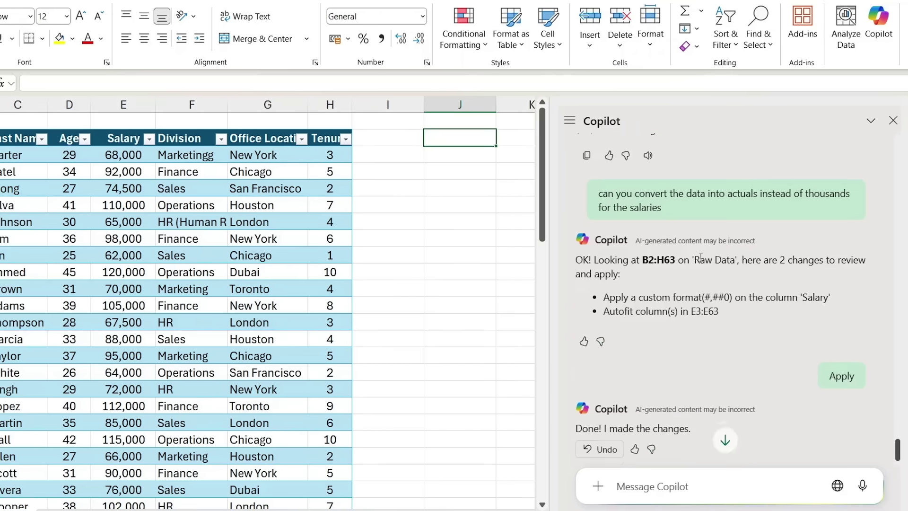
scroll(721, 274, "up", 5)
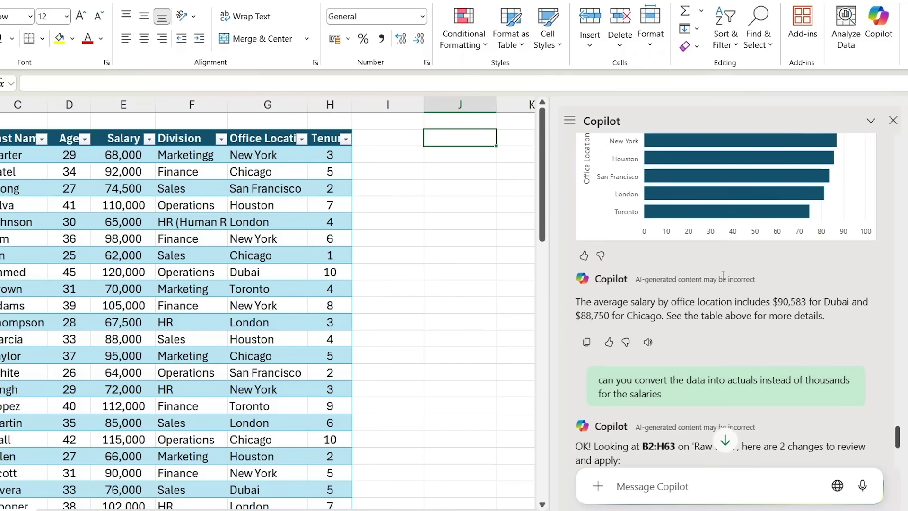
scroll(678, 246, "up", 1)
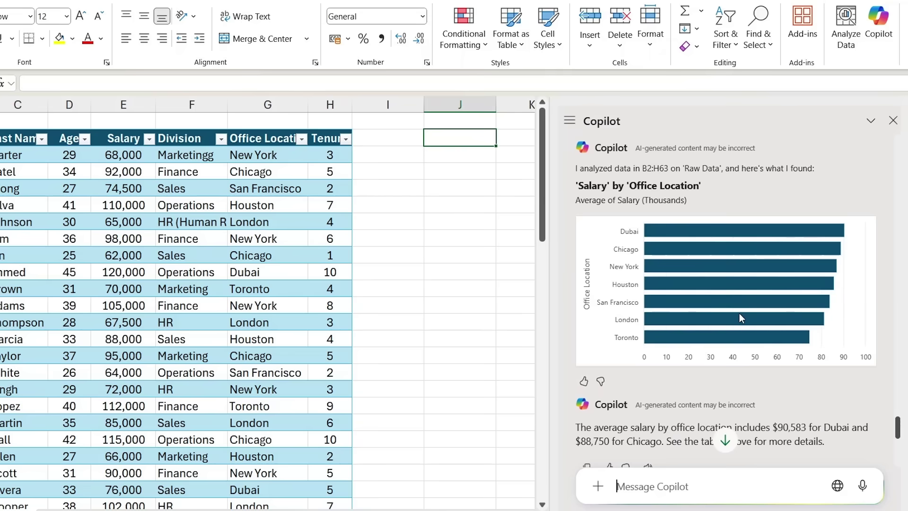
scroll(739, 313, "down", 5)
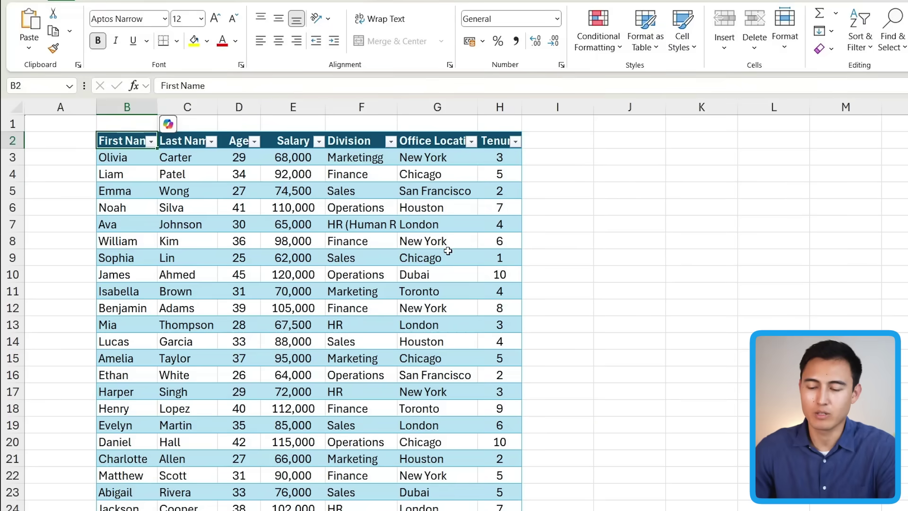
- Check a Salary cell's number format, then move to the Income Statement worksheet
left_click(282, 253)
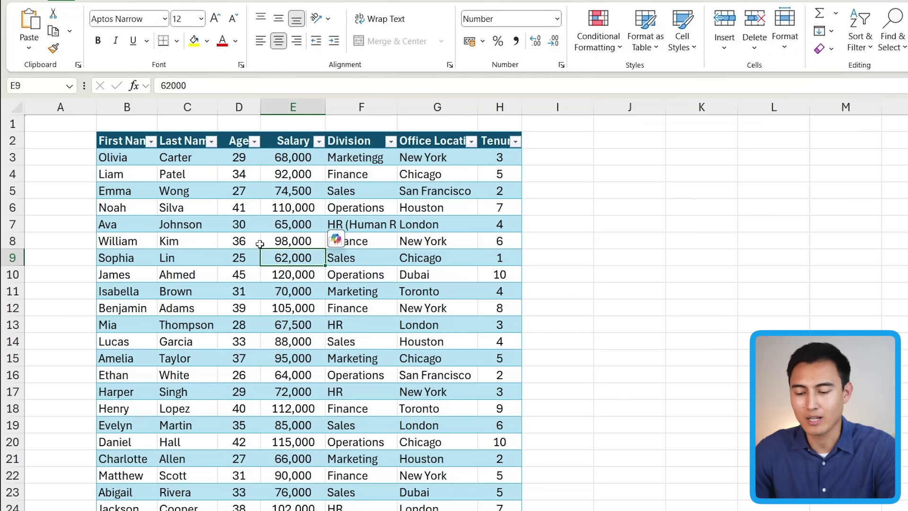
key("ctrl+Page_Down")
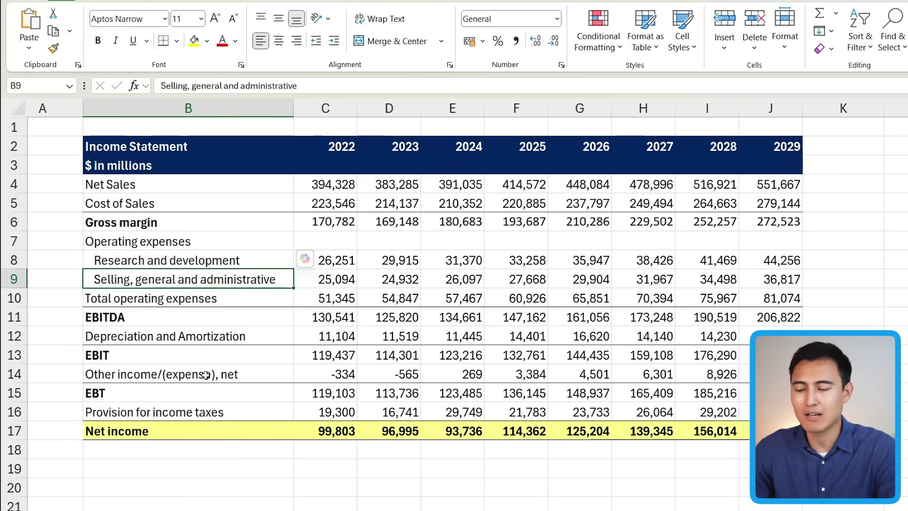
- Convert the income statement range B2:J17 into a table with Column1–Column9 headers
key("ctrl+t")
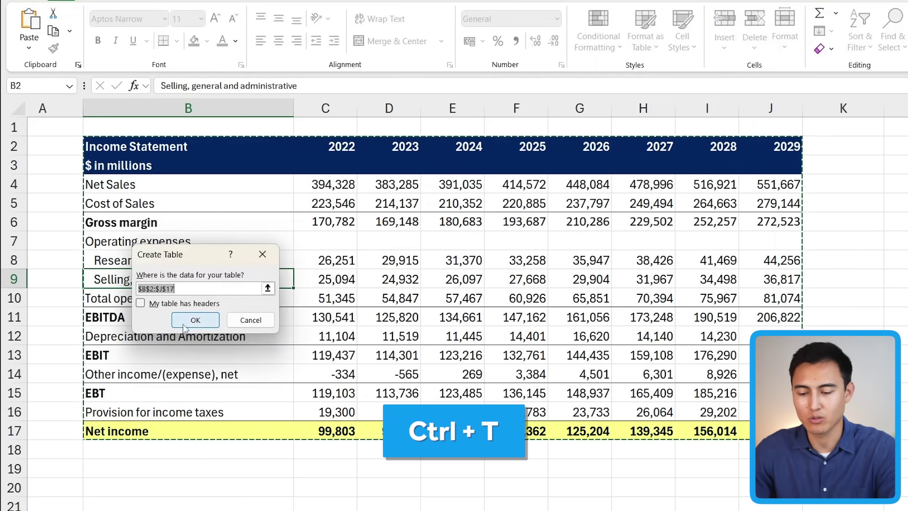
left_click(201, 320)
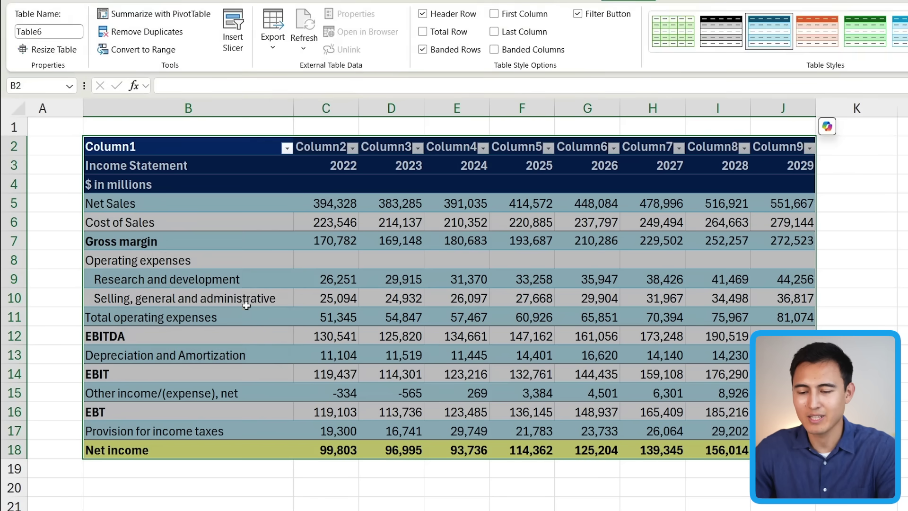
key("Up")
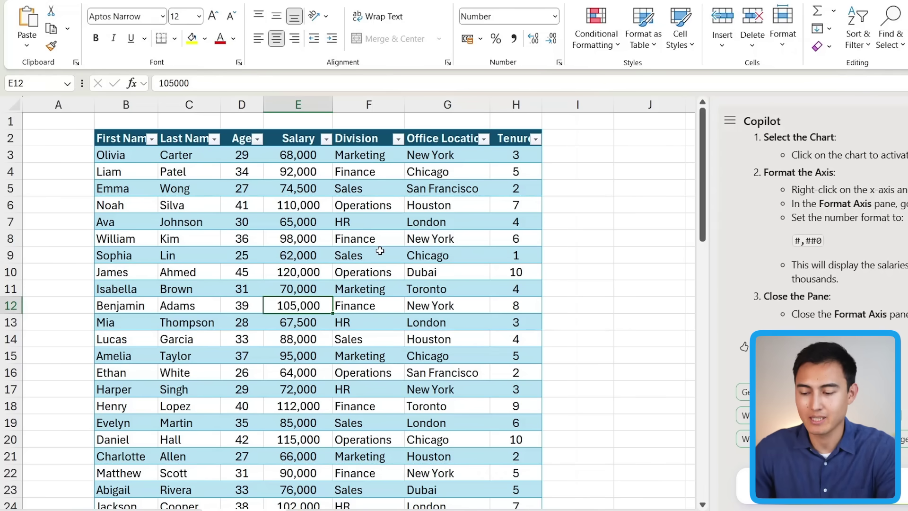
- Ask Copilot to create a Python dashboard from the employee data using advanced analysis
type("create a dashboard based on this data")
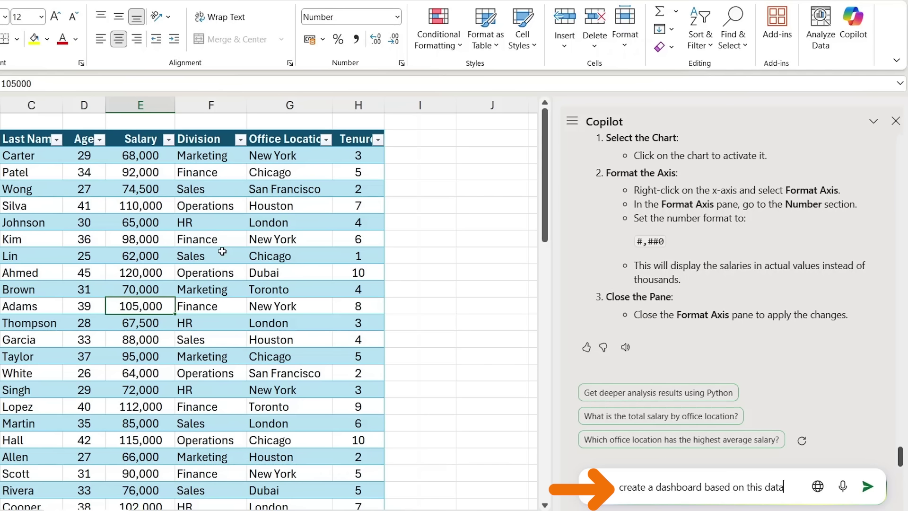
key("Return")
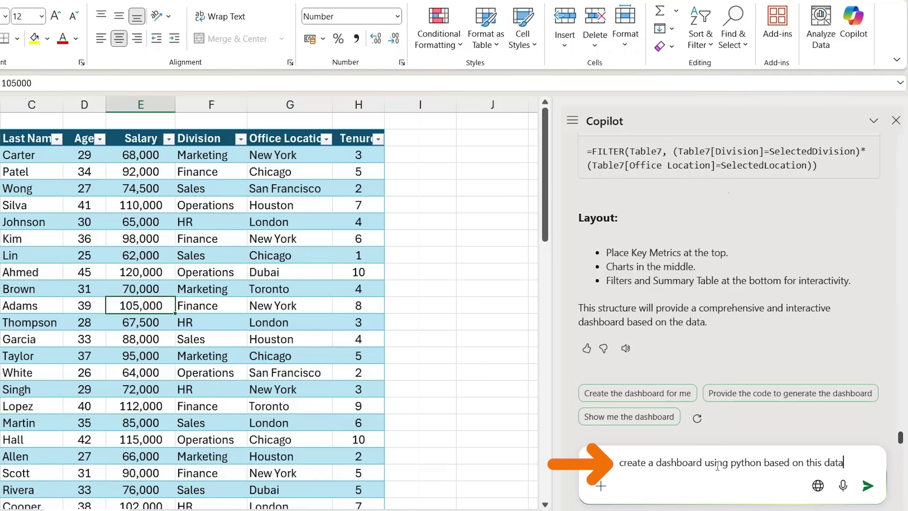
key("Return")
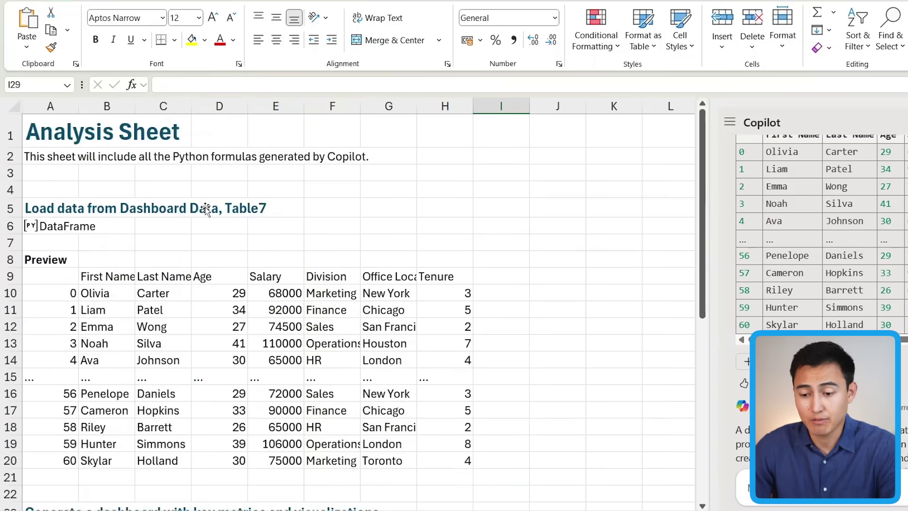
- Inspect the generated four-chart dashboard picture and the Python formula behind it
scroll(206, 210, "down", 7)
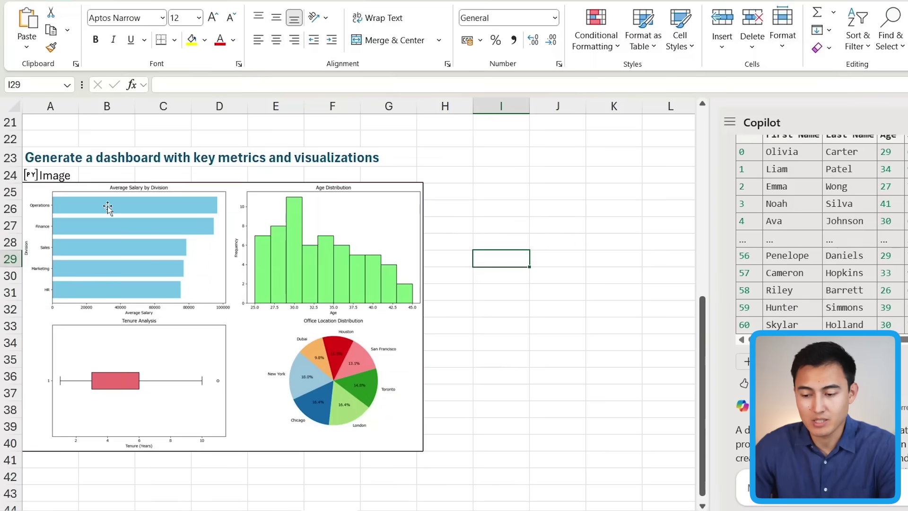
left_click(166, 263)
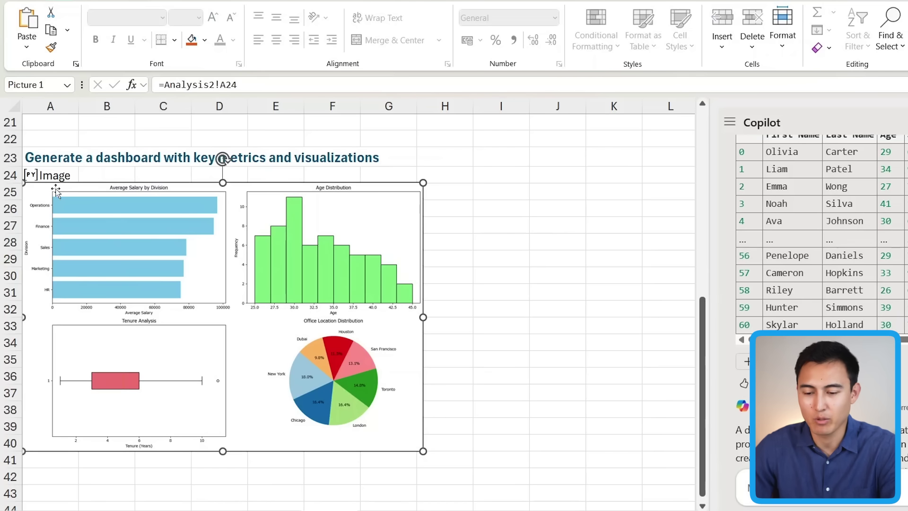
left_click(80, 171)
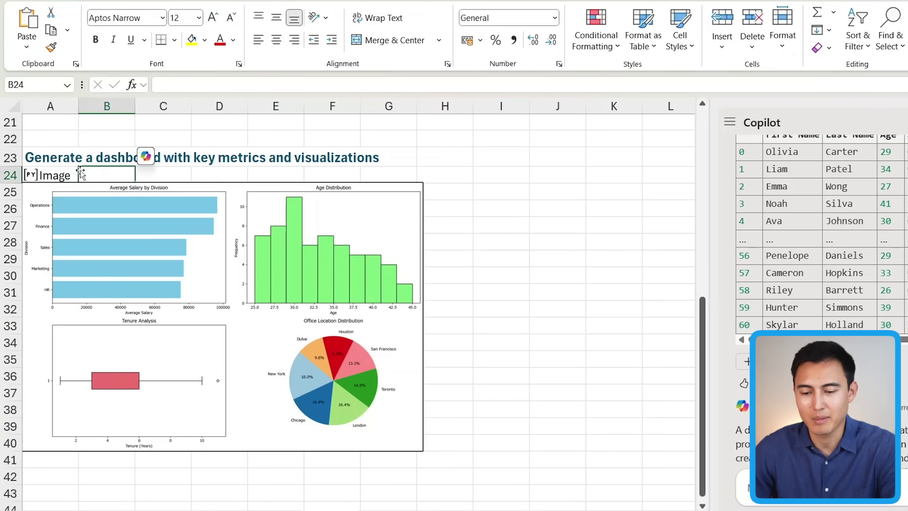
key("Left")
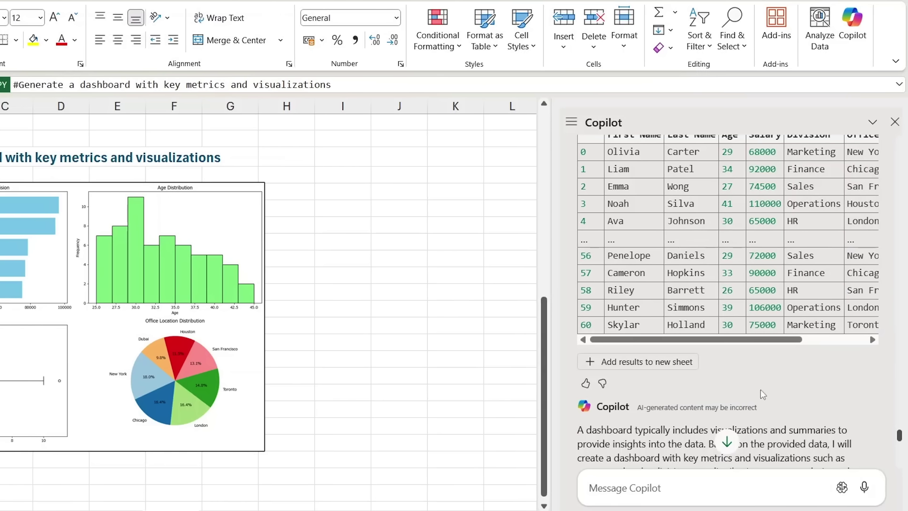
scroll(682, 388, "down", 5)
scroll(668, 307, "down", 5)
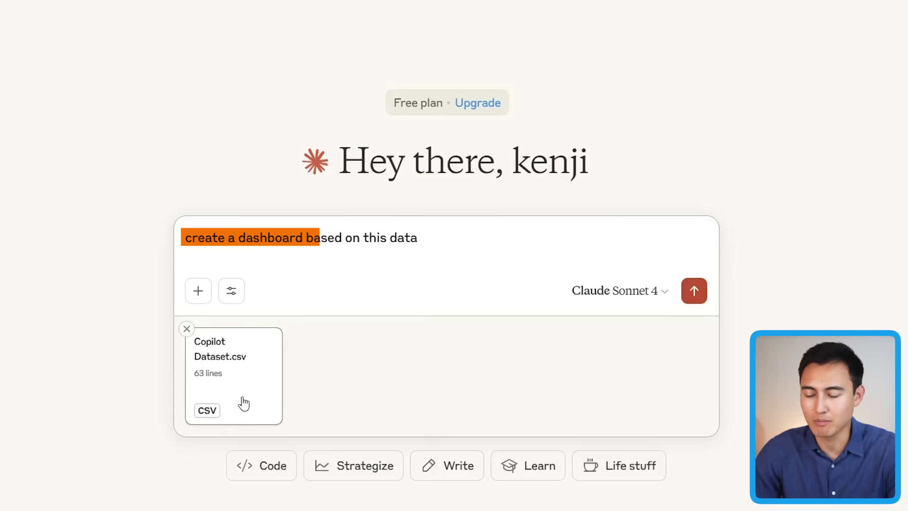
- Send Claude the dashboard prompt with Copilot Dataset.csv, keep All divisions and locations, and view the charts
left_click(696, 293)
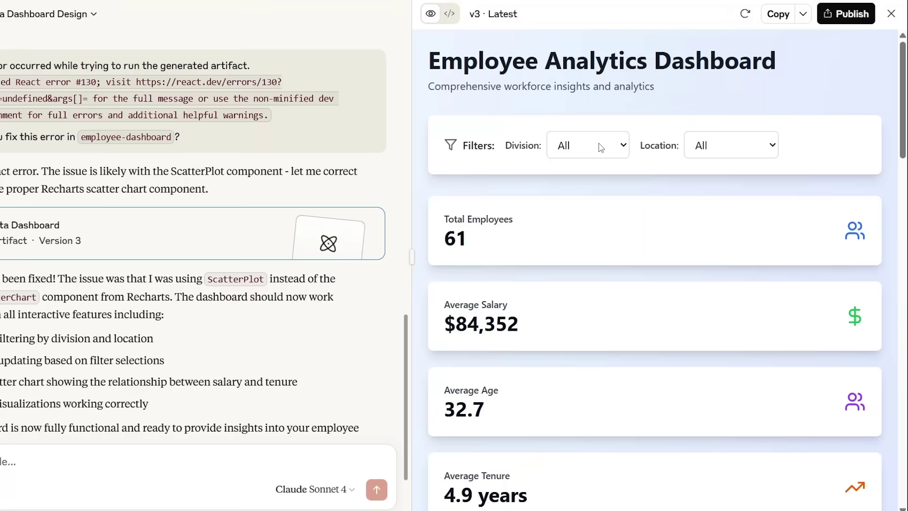
left_click(601, 147)
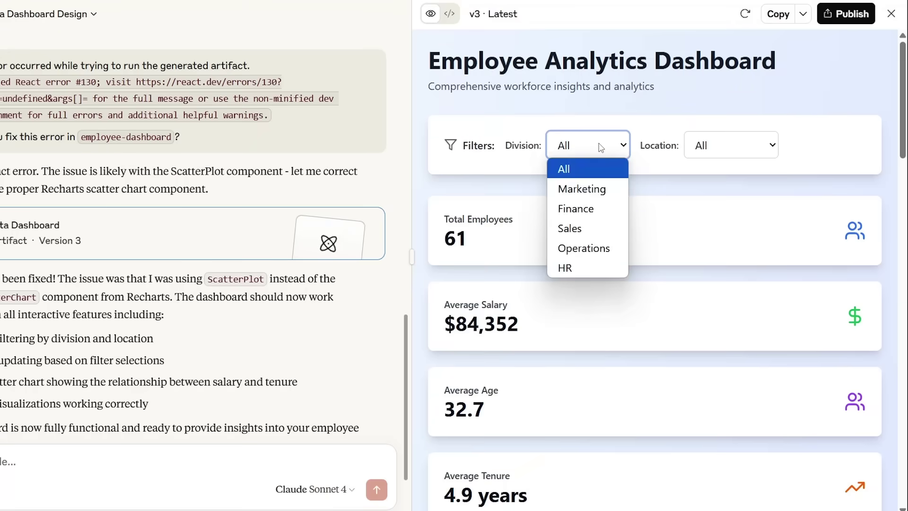
left_click(601, 148)
left_click(709, 152)
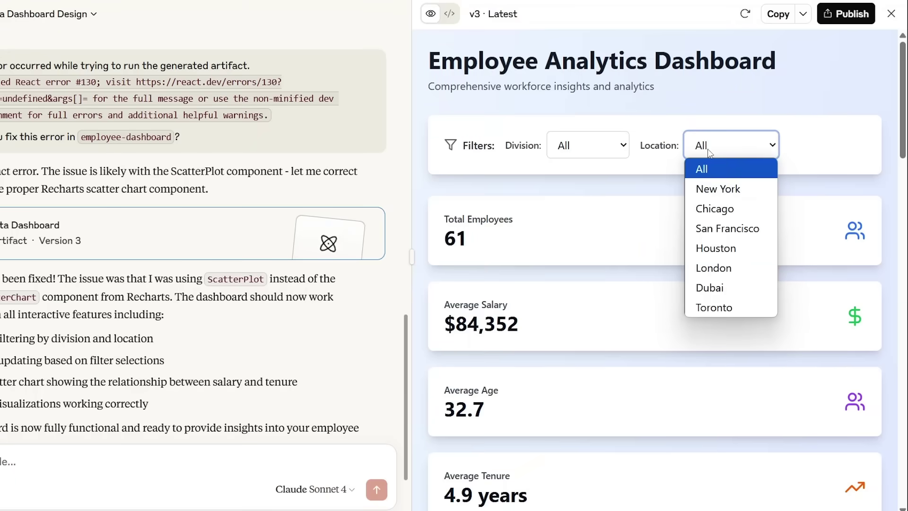
left_click(709, 151)
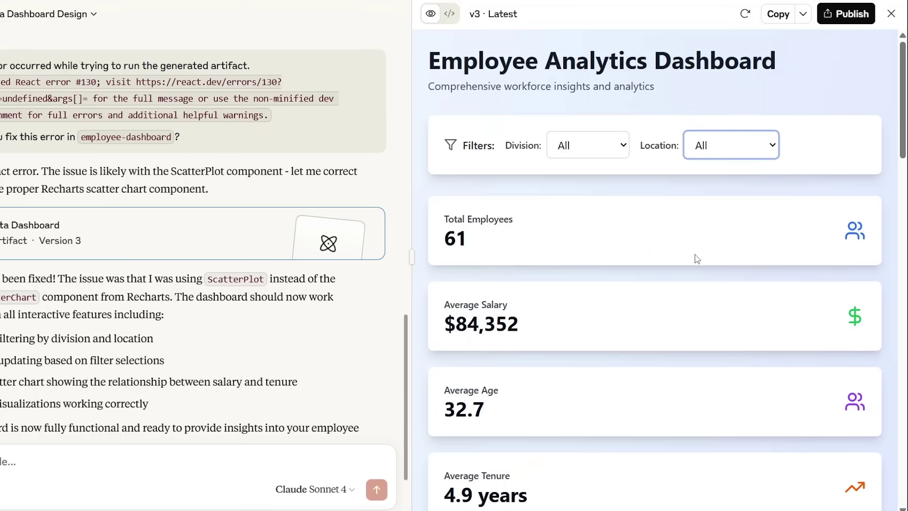
scroll(696, 259, "down", 5)
scroll(697, 259, "down", 5)
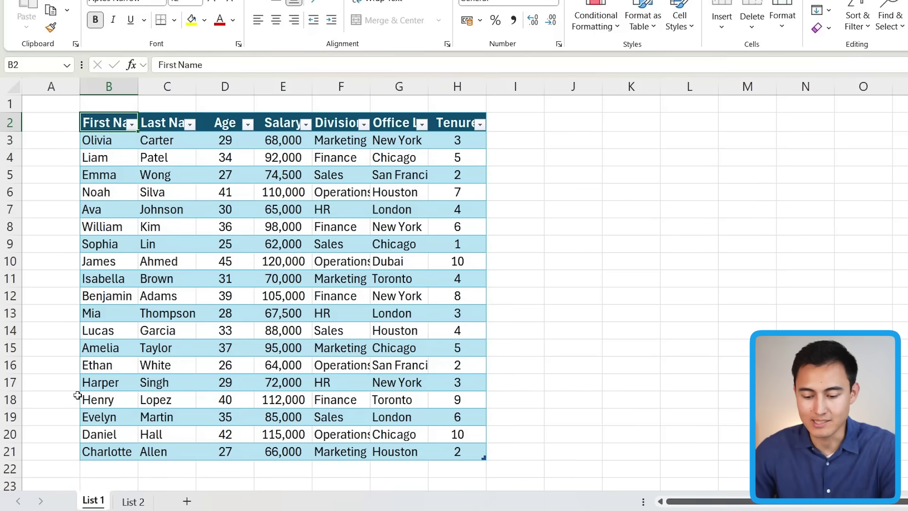
- Flip back and forth between the List 1 and List 2 employee sheets, ending on List 2
key("ctrl+Page_Down")
key("ctrl+Page_Up")
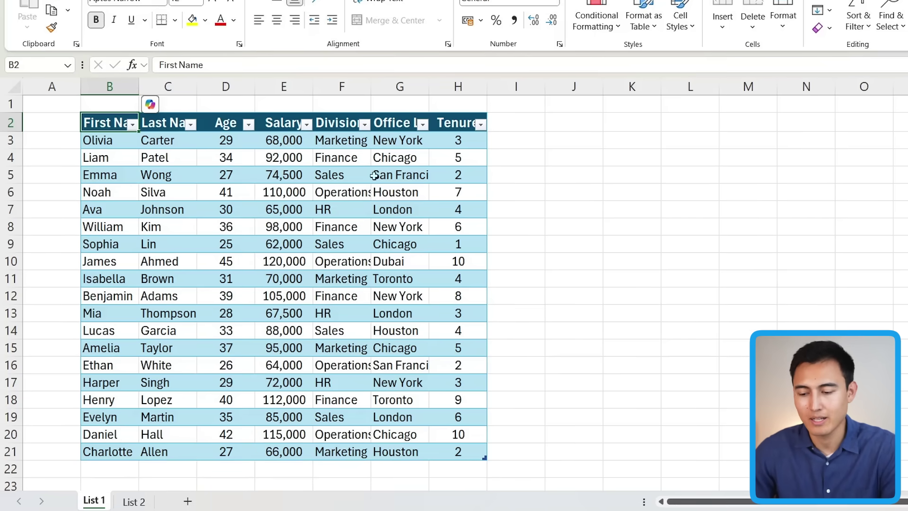
key("ctrl+Page_Down")
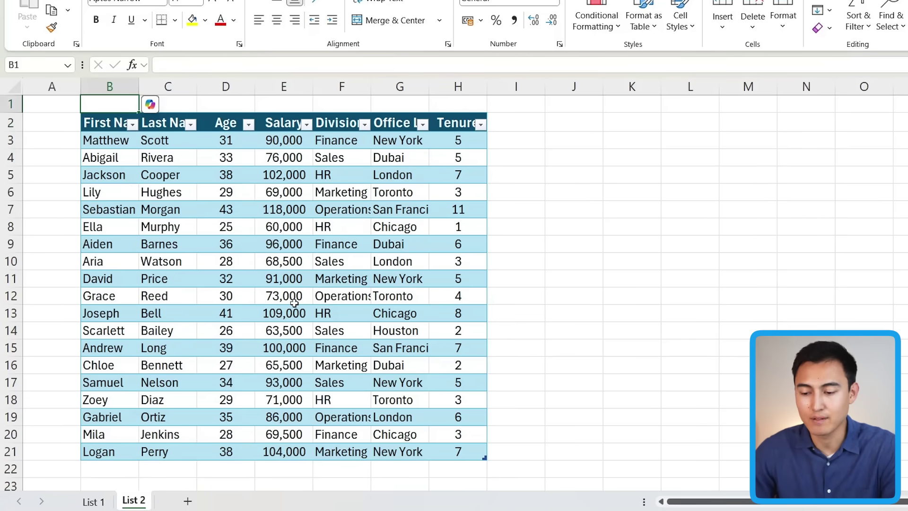
key("ctrl+Page_Up")
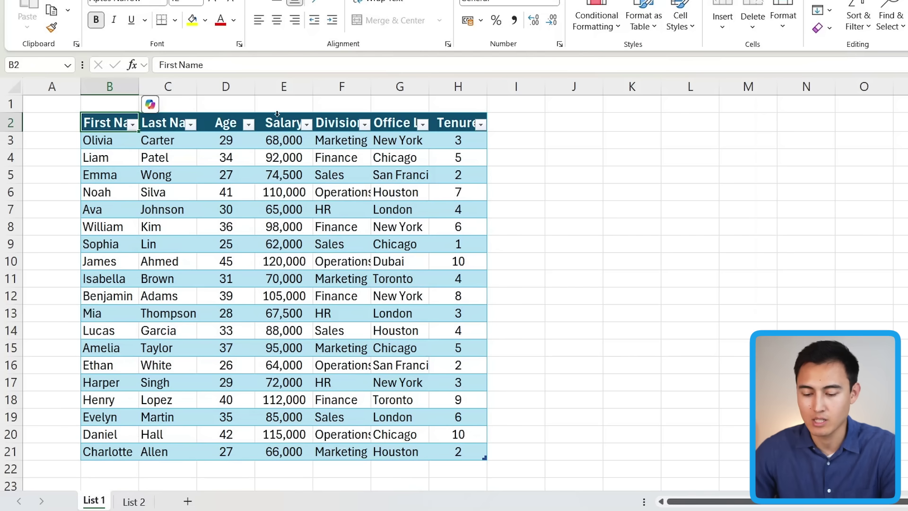
key("ctrl+Page_Down")
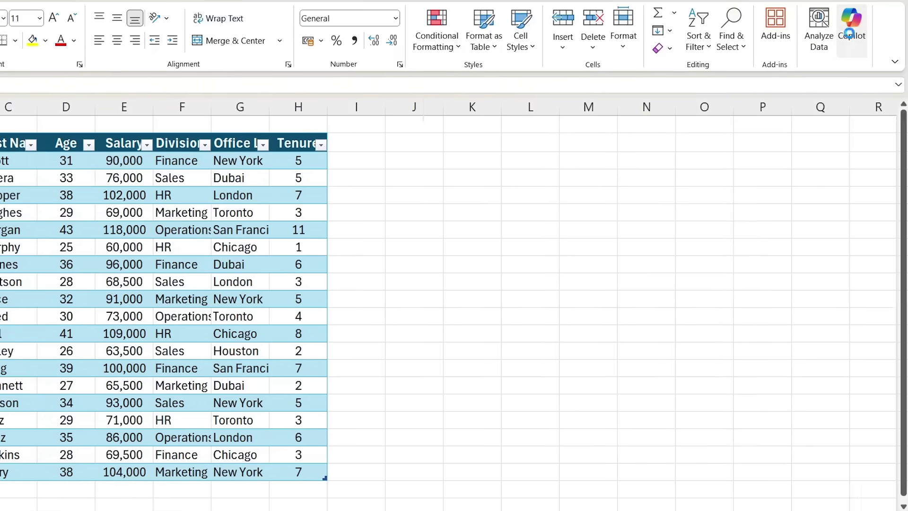
- Paste the salary-difference prompt into Copilot and send it
left_click(851, 29)
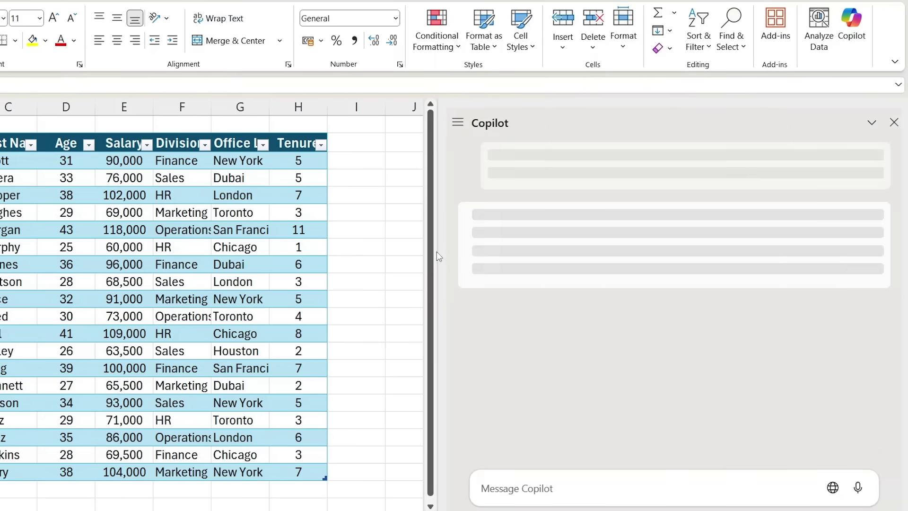
left_click(499, 476)
type("calculate the difference in salary for list 1 worksheet vs list 2 worksheet")
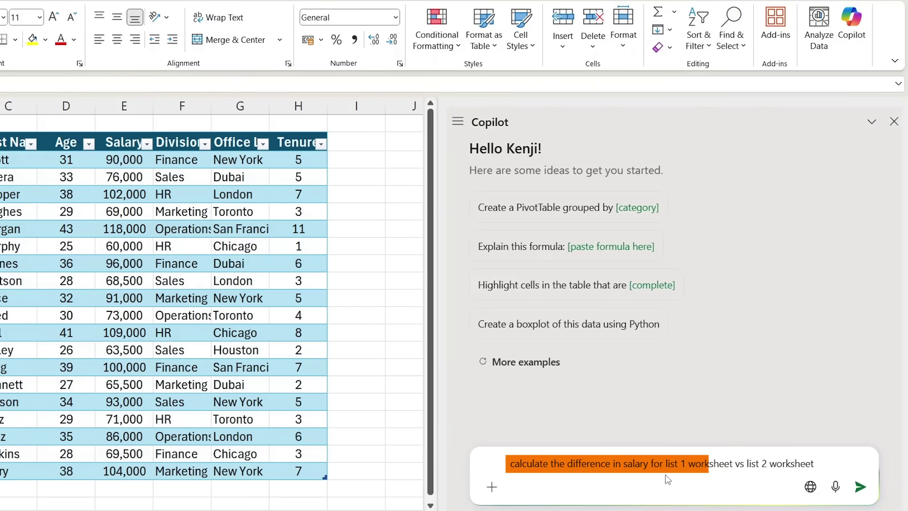
key("Return")
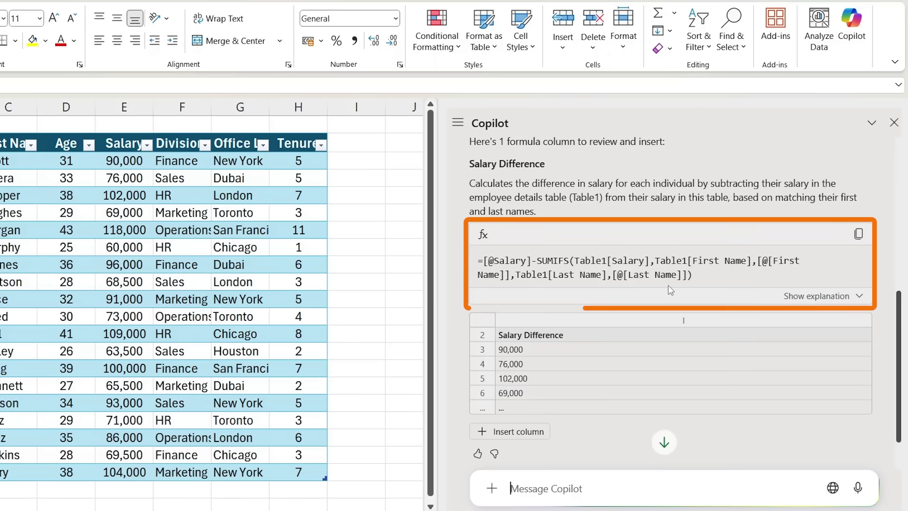
- Insert Copilot's Salary Difference column, undo it, then compare the List 1 and List 2 sheets
left_click(521, 377)
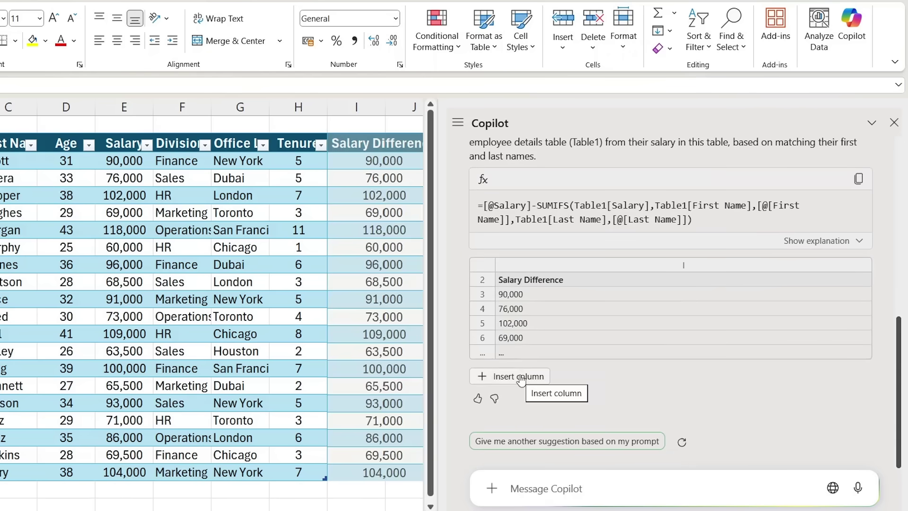
key("ctrl+z")
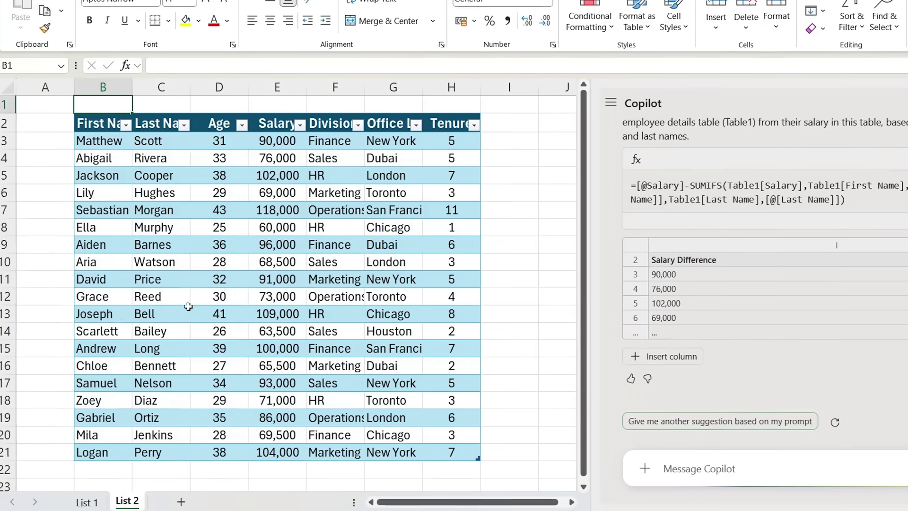
left_click(93, 501)
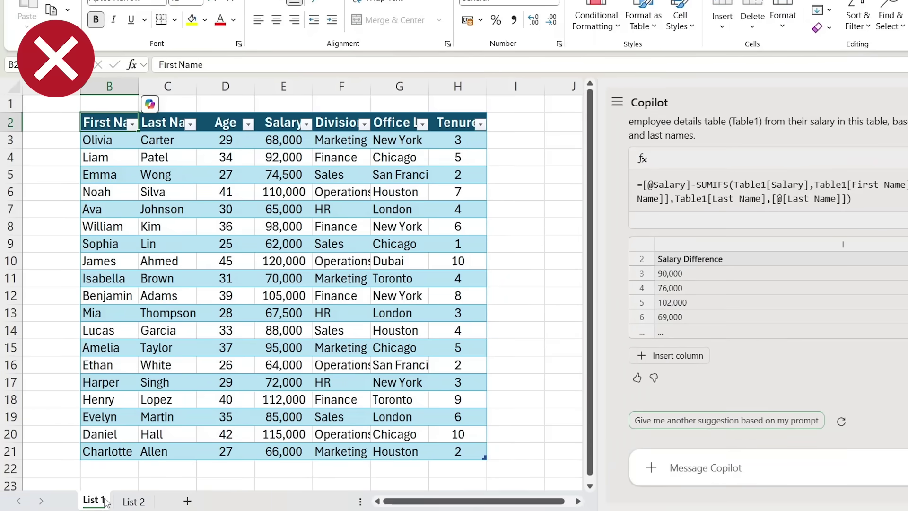
left_click(136, 500)
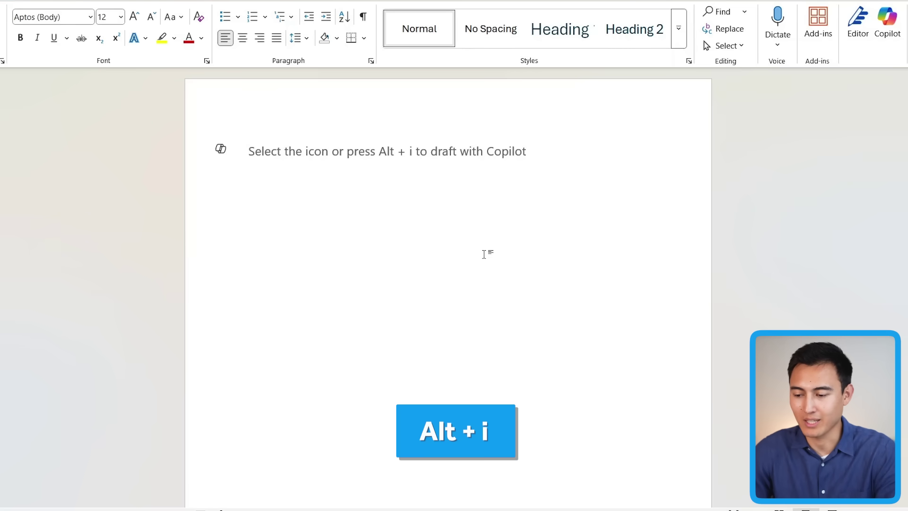
- Have Copilot draft a resume structure with 'Create a resume structure' in the blank document
key("alt+i")
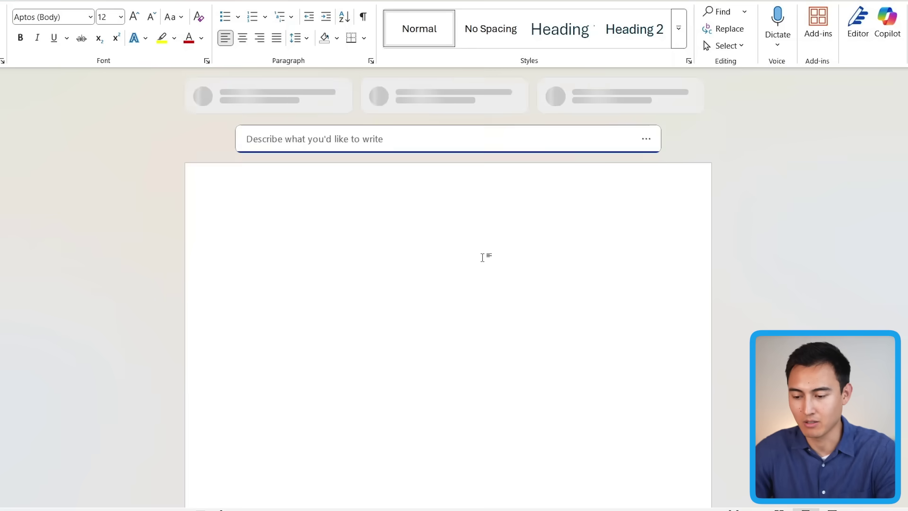
type("cre")
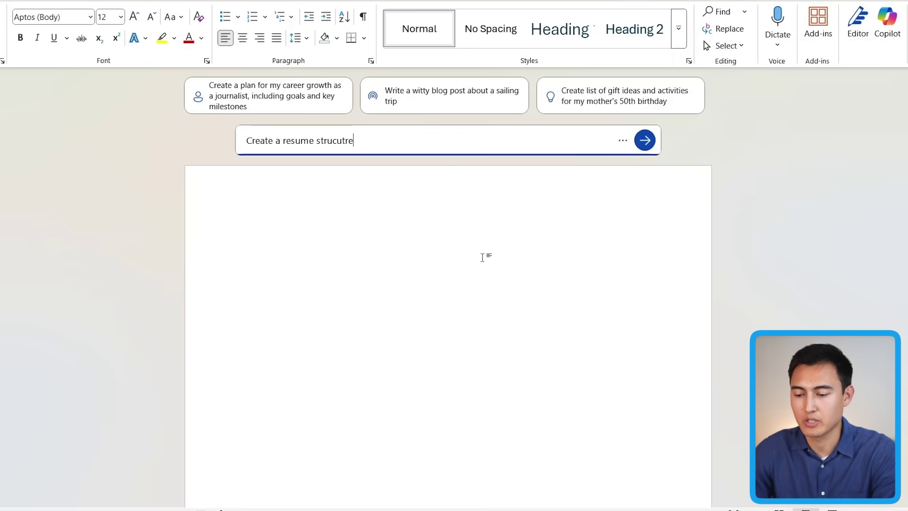
key("Return")
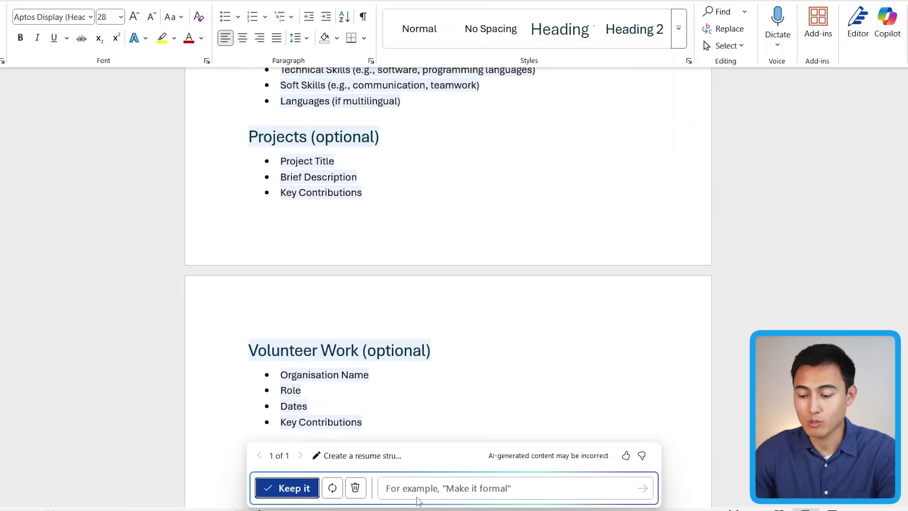
- Refine the draft with the request 'Make the tone more casual'
left_click(420, 486)
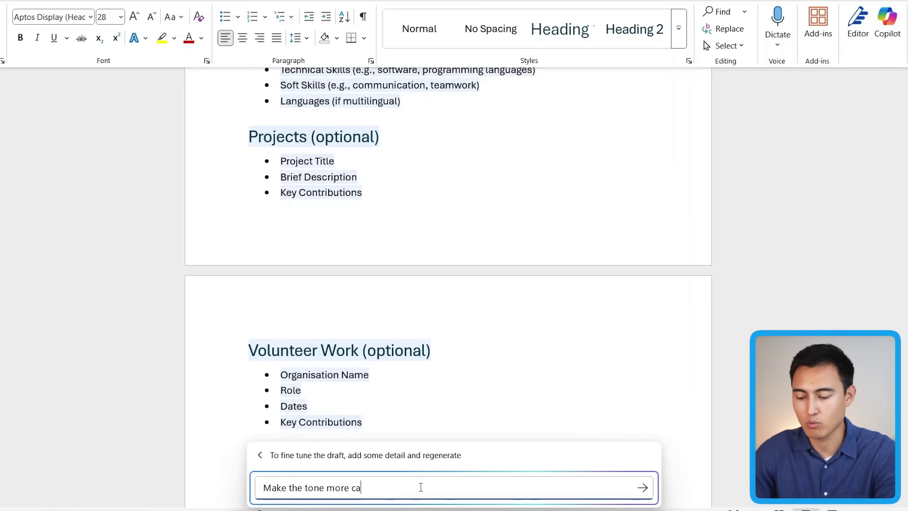
type("Make the tone more casual")
key("Return")
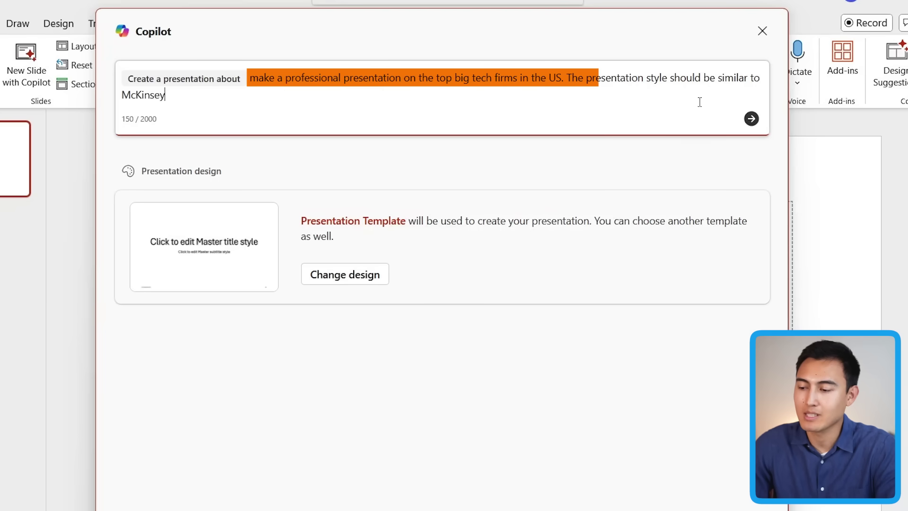
- Send the big tech presentation prompt and generate slides from Copilot's proposed outline
left_click(752, 119)
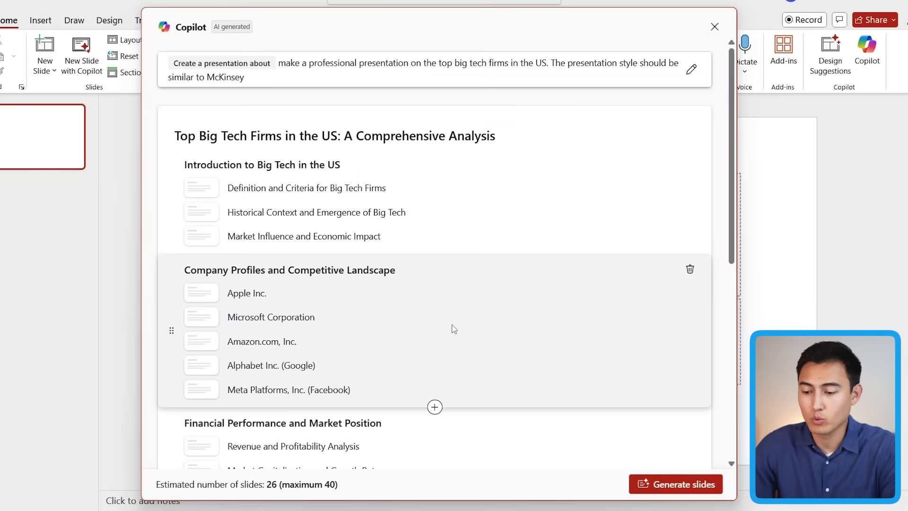
scroll(453, 332, "down", 5)
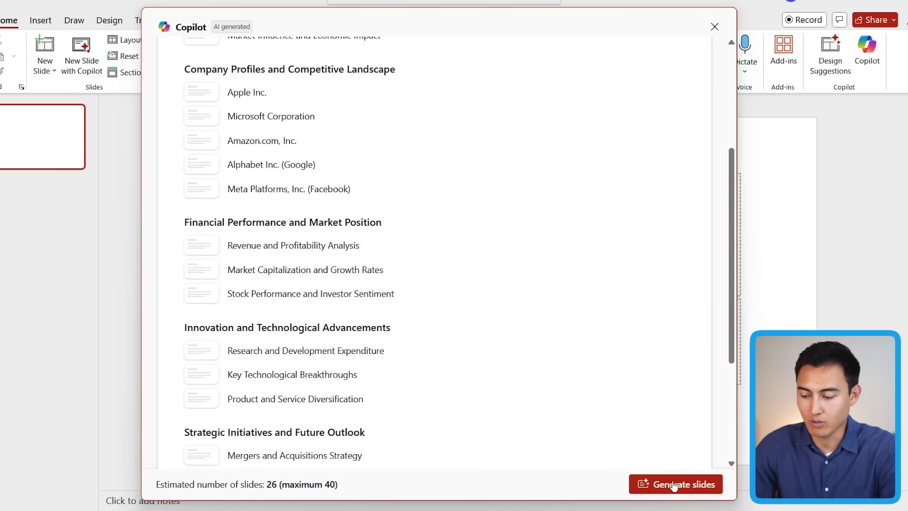
left_click(671, 485)
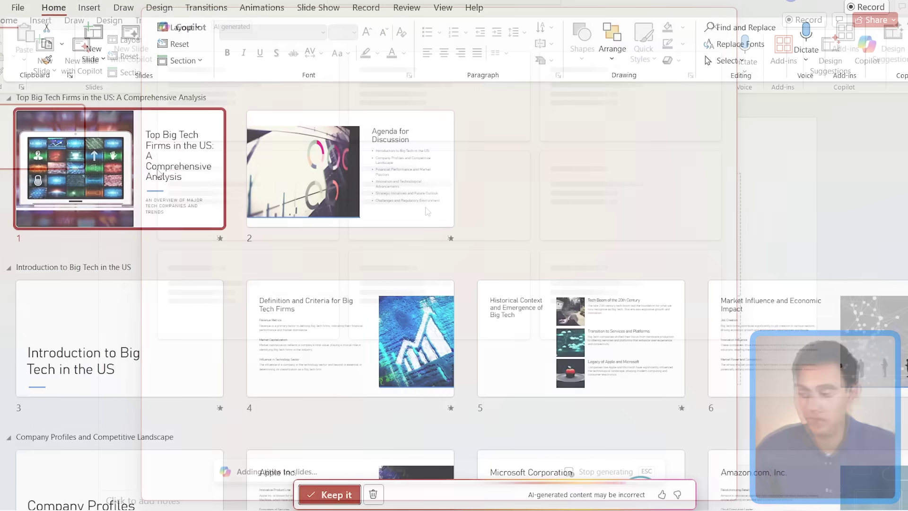
- Review the opening slides through Definition and Criteria and start editing its body text
scroll(158, 174, "down", 4)
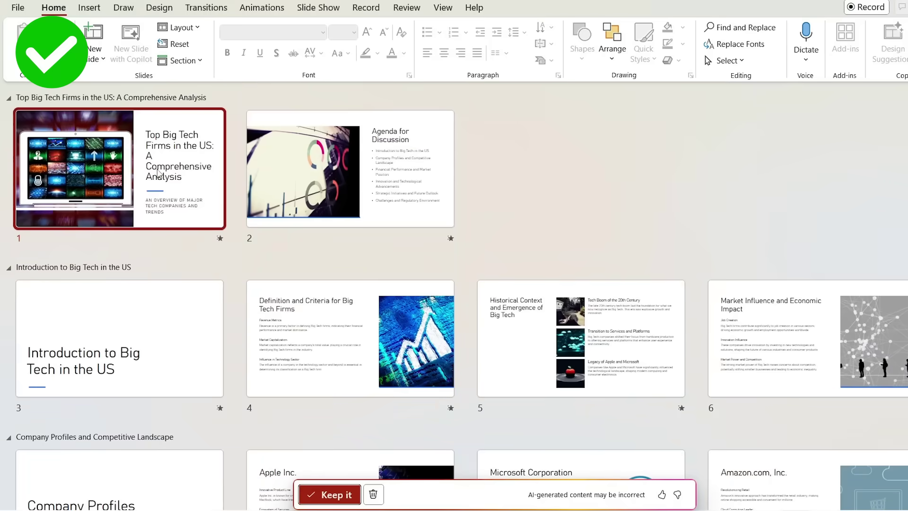
double_click(157, 174)
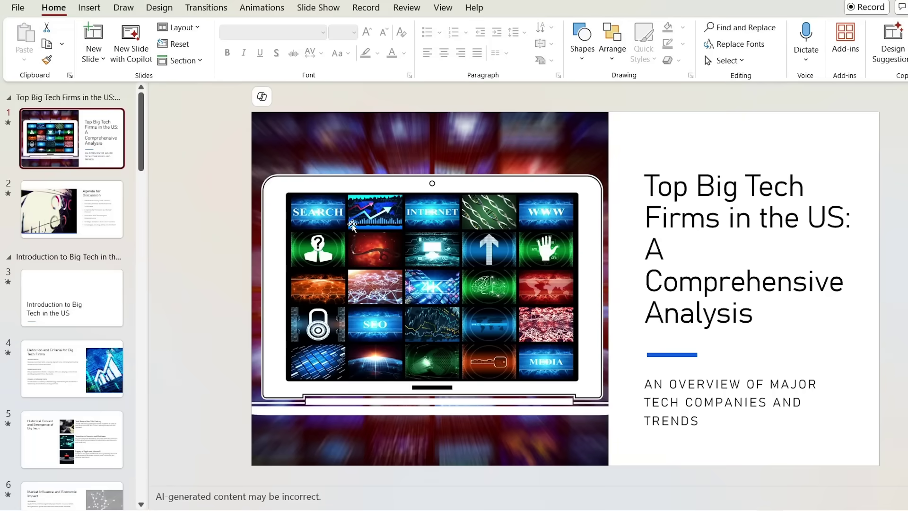
key("Down")
key("Down")
left_click(658, 212)
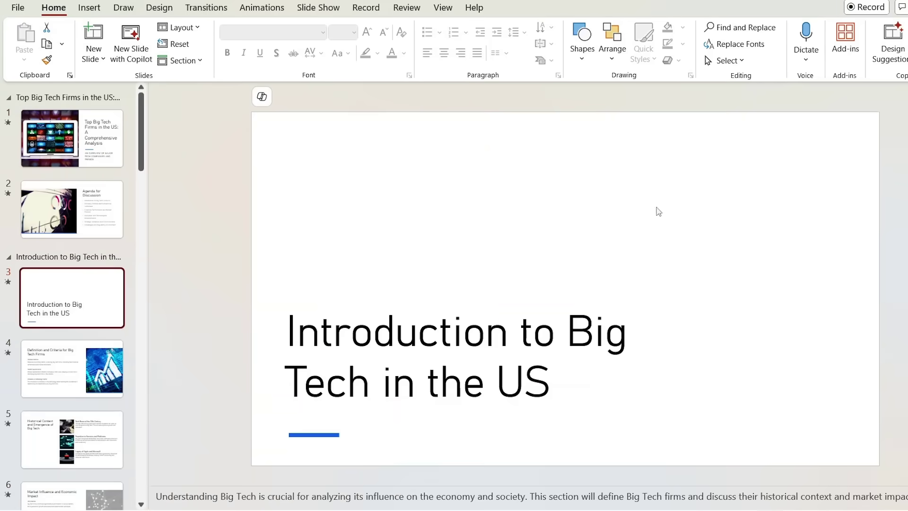
key("Down")
left_click(425, 261)
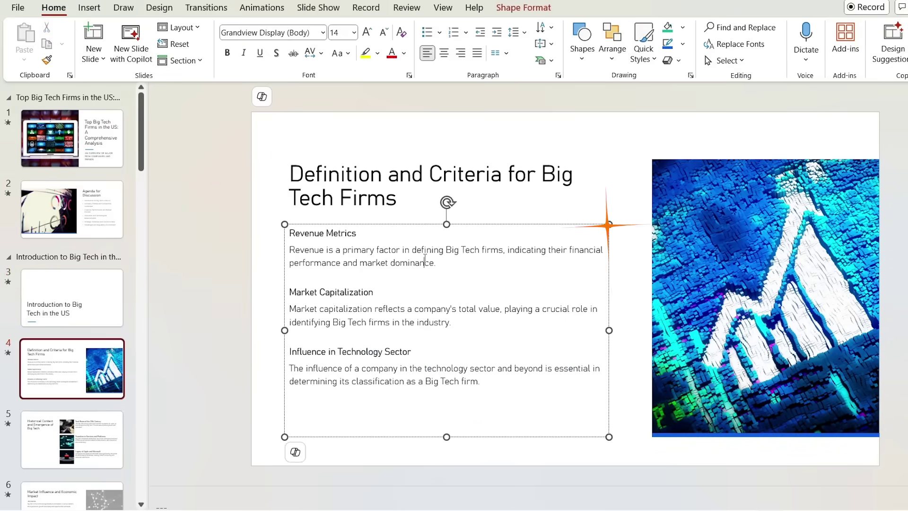